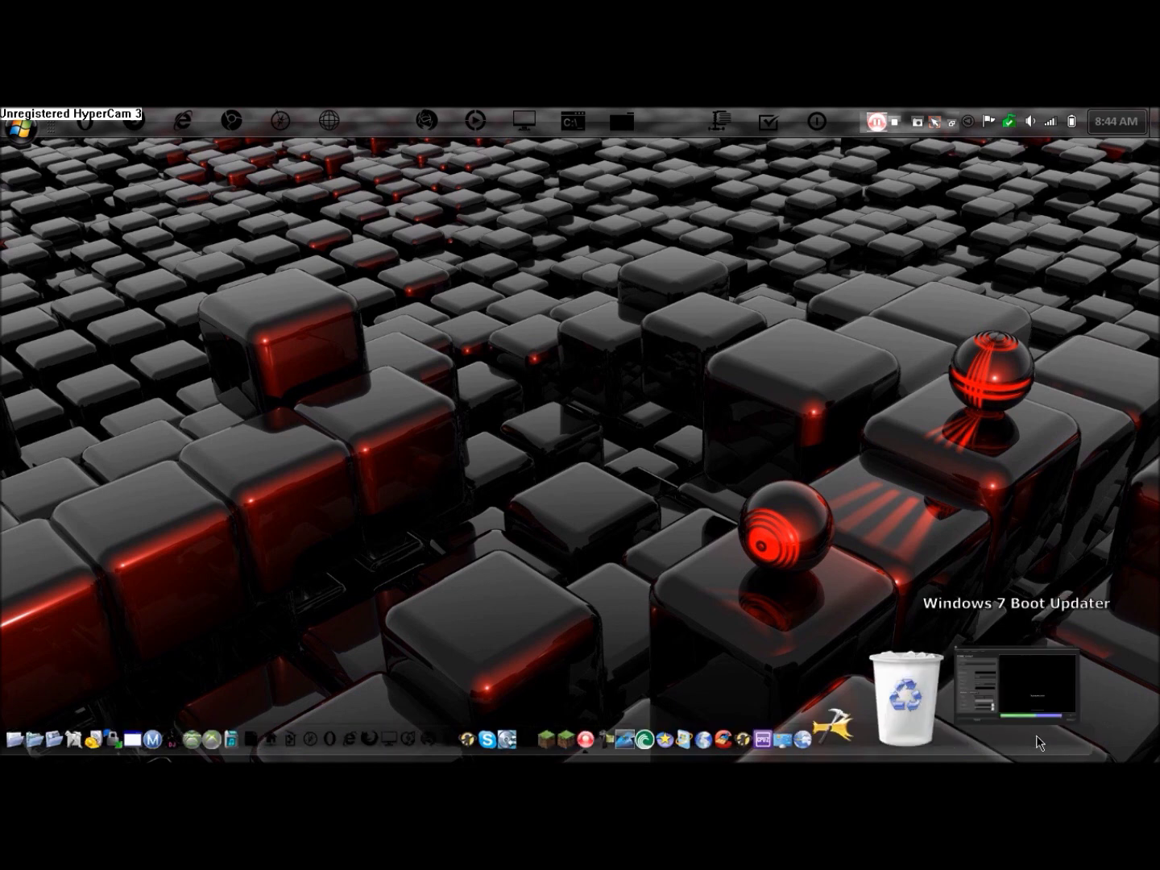
Step: Launch Boot Updater, play and pause the default boot preview, and check the patched boot file paths
click(1038, 740)
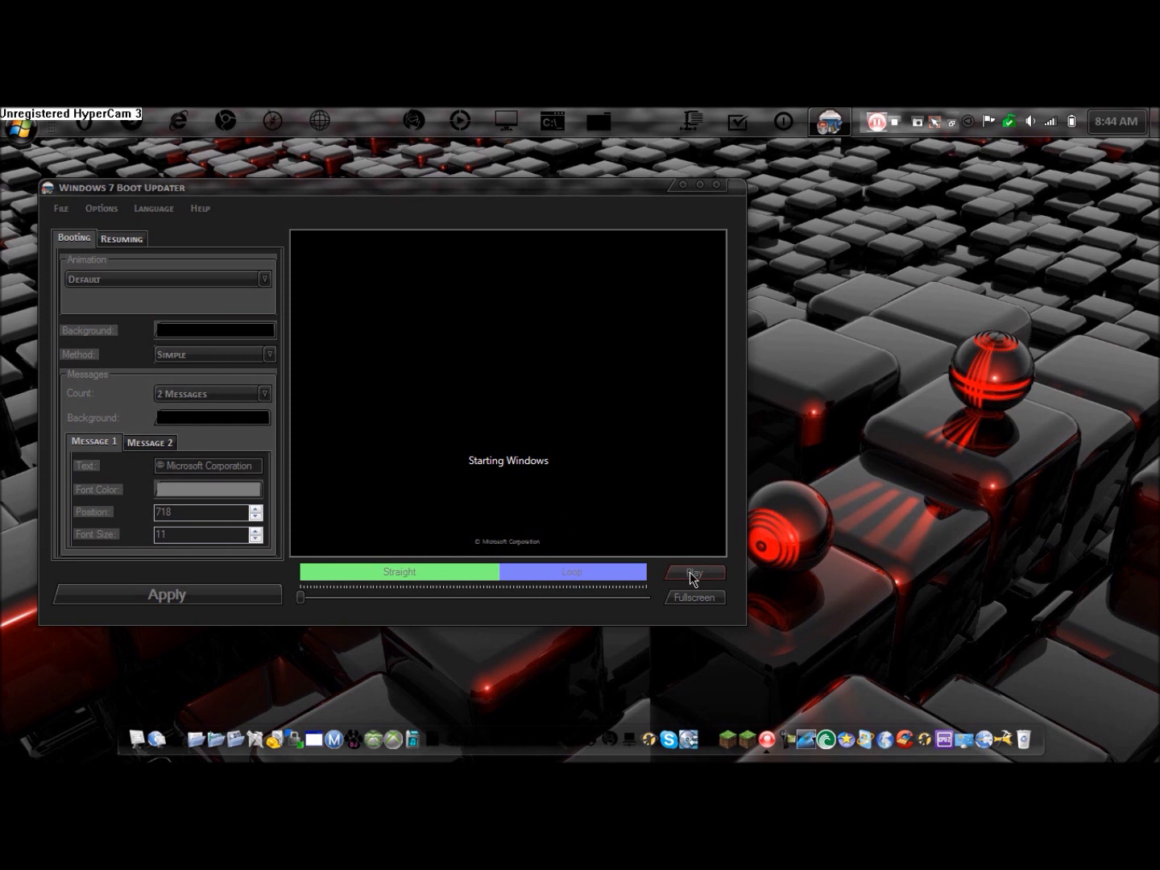
click(690, 574)
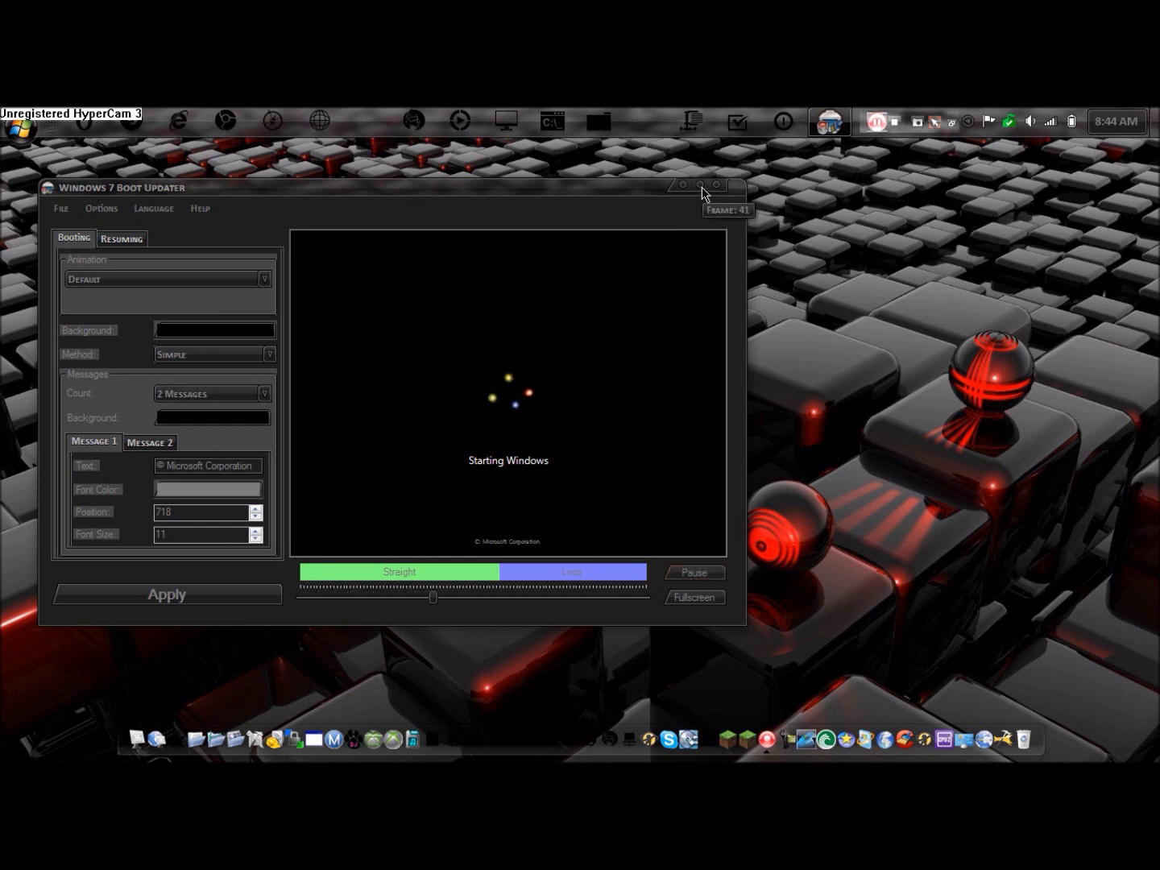
click(699, 575)
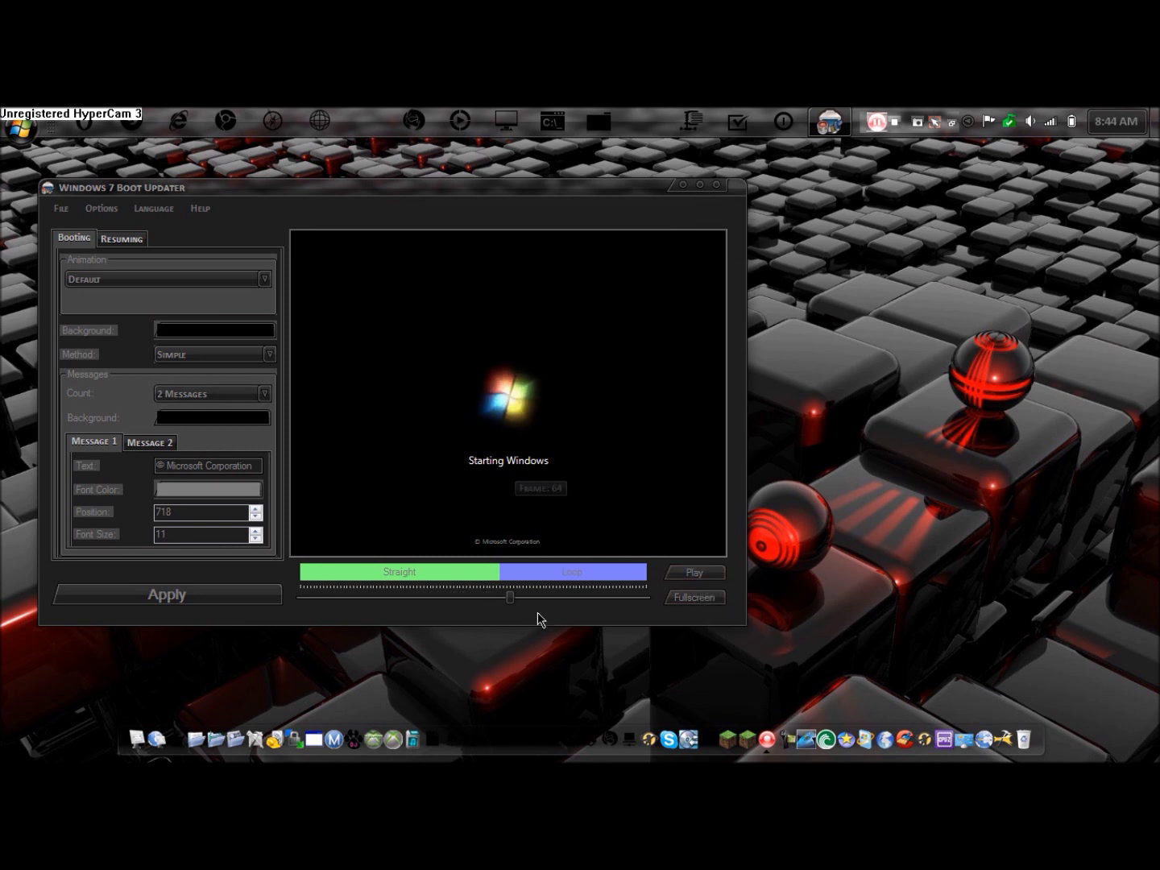
click(102, 208)
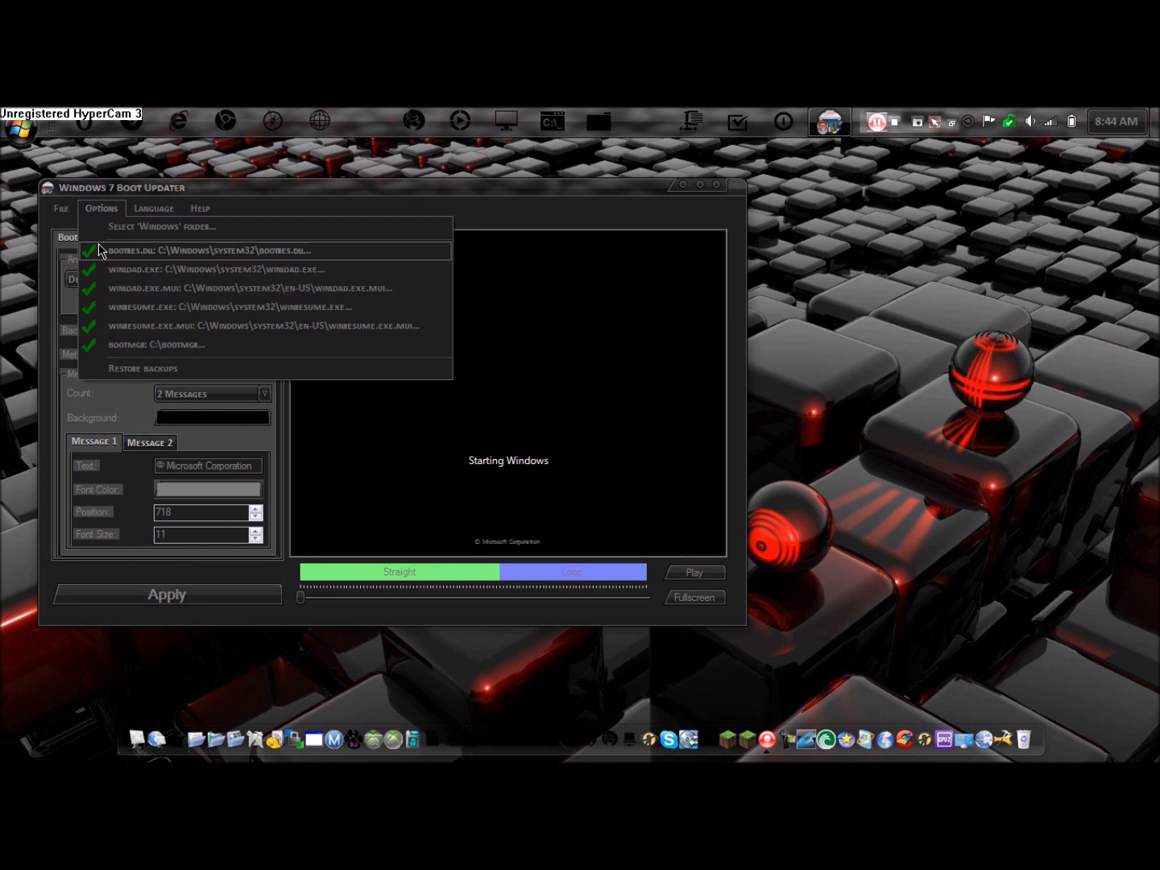
click(16, 132)
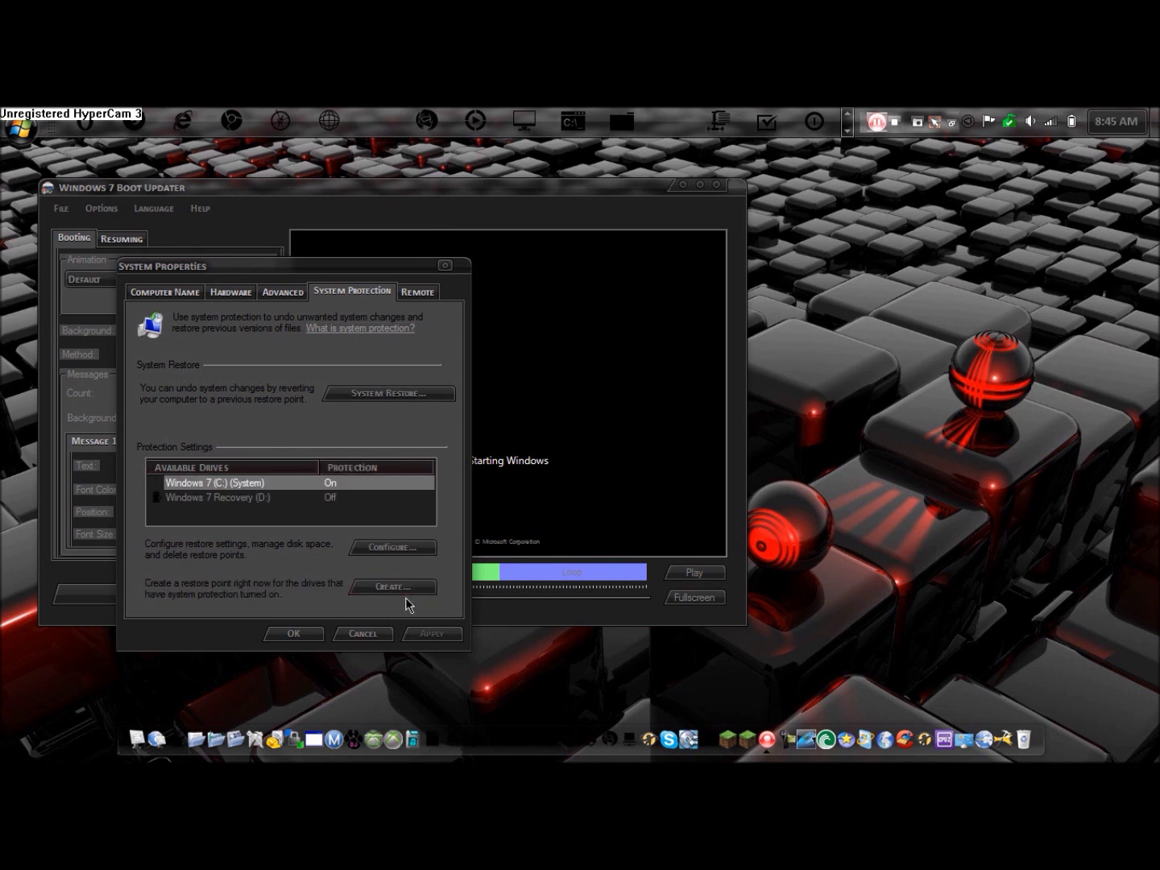
Step: Create a restore point described as 'Before Change of Boot'
click(405, 593)
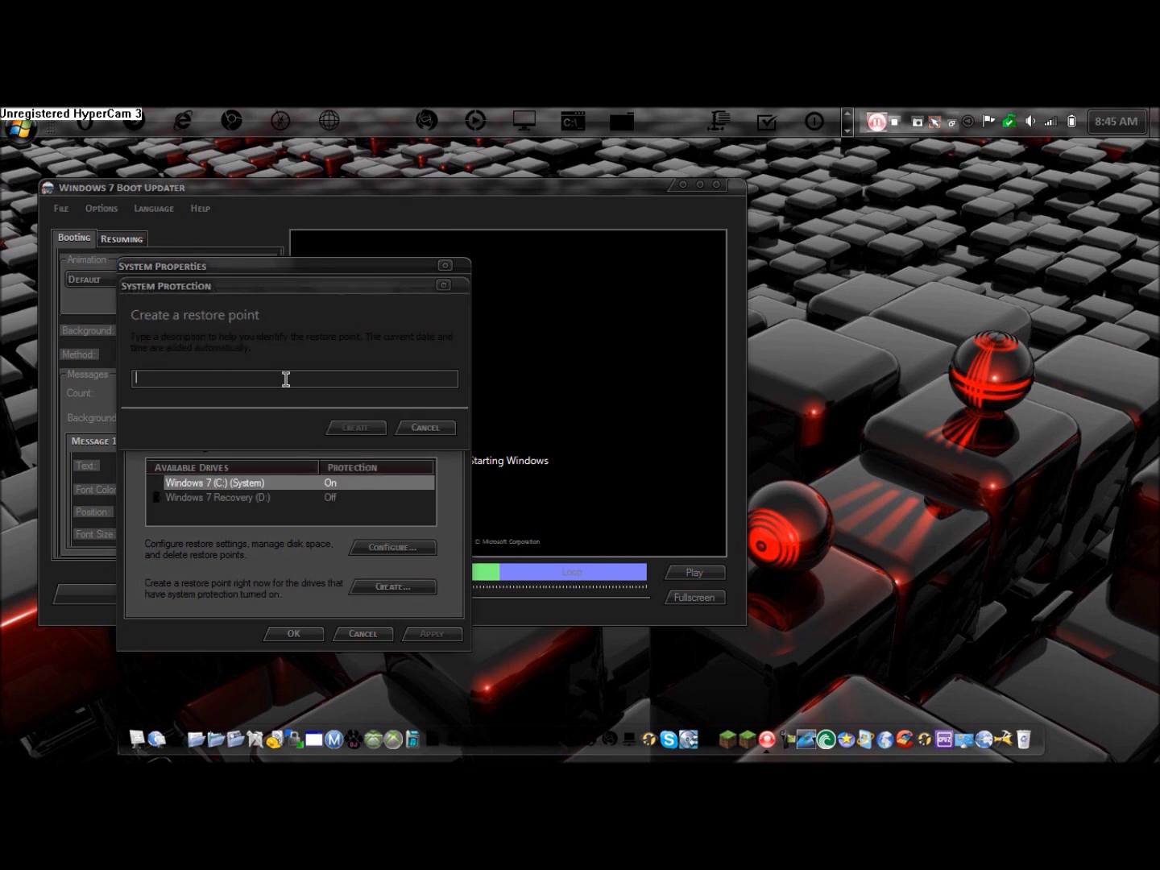
text(Before Change of Bo)
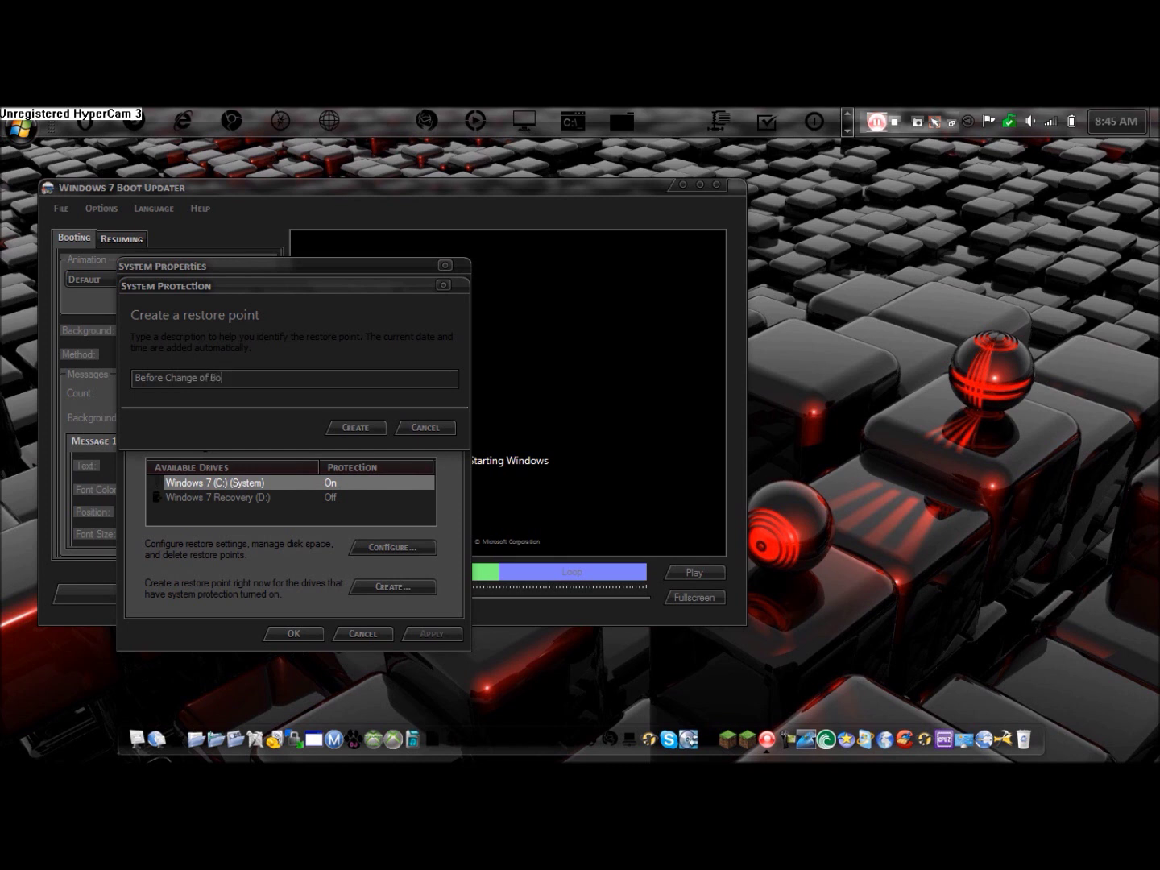
text(ot)
click(356, 428)
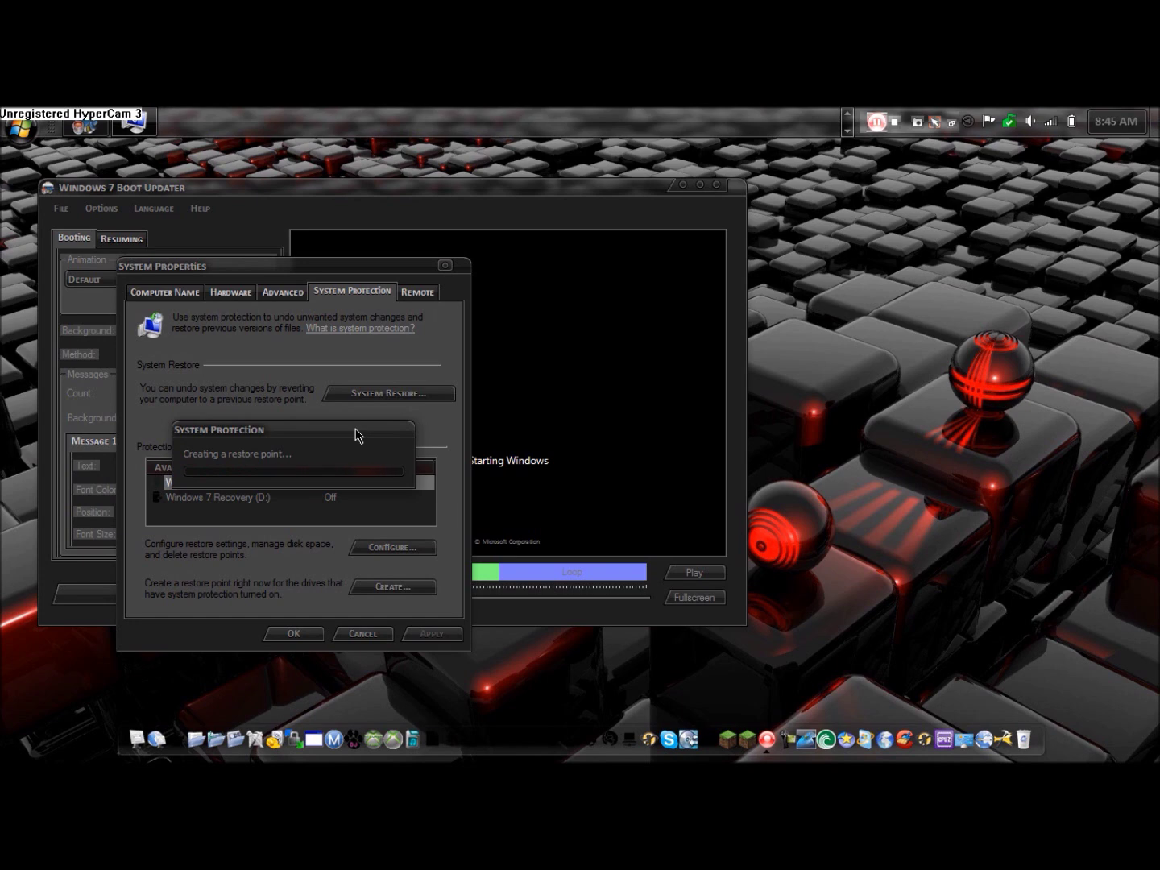
Step: Dismiss the restore point success message, close System Properties, and recentre the Boot Updater window
drag(410, 191, 811, 225)
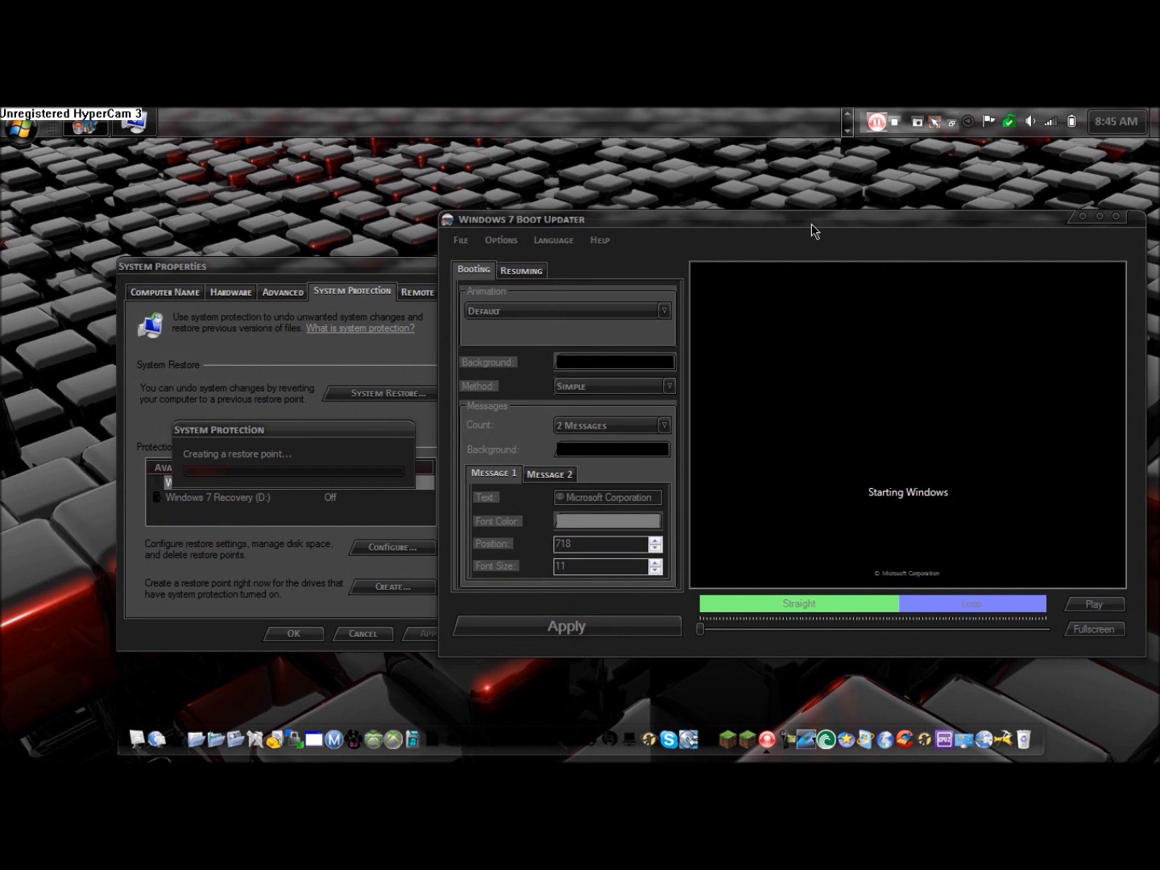
click(518, 242)
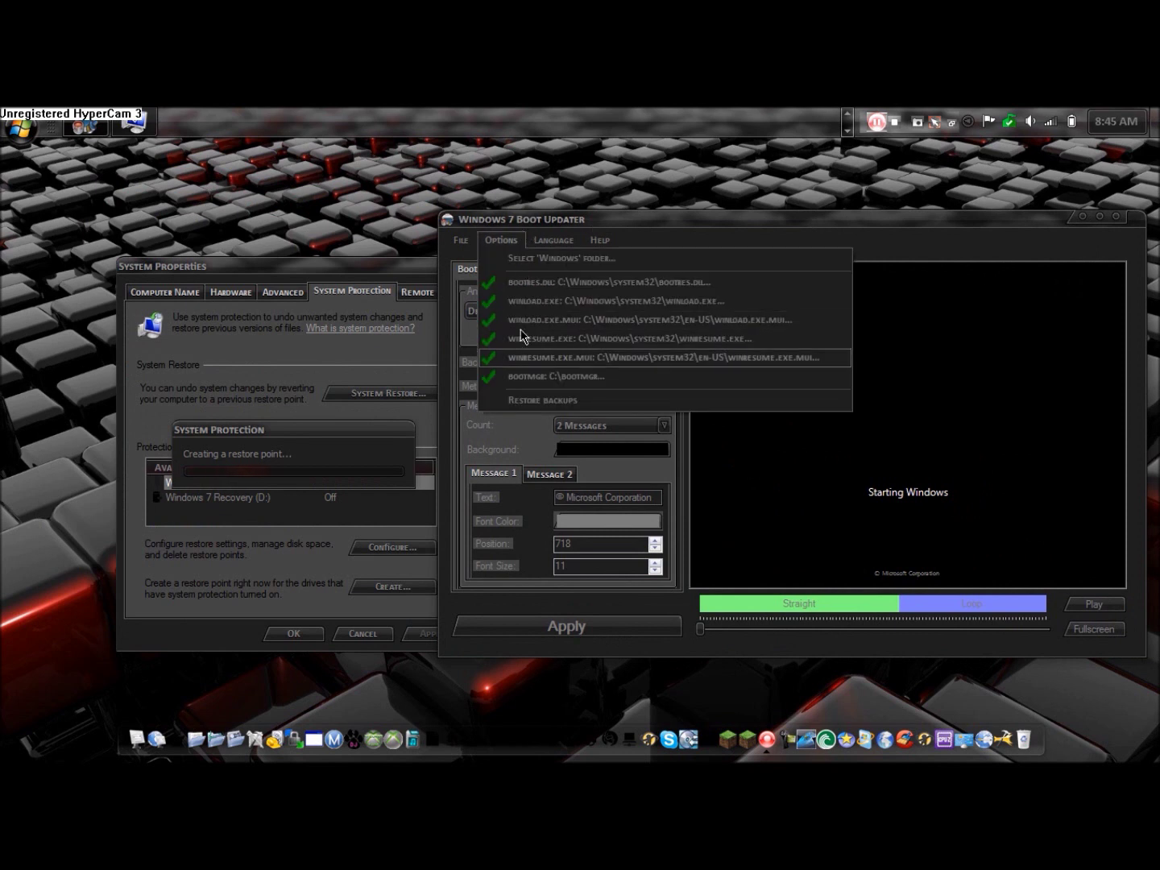
click(489, 243)
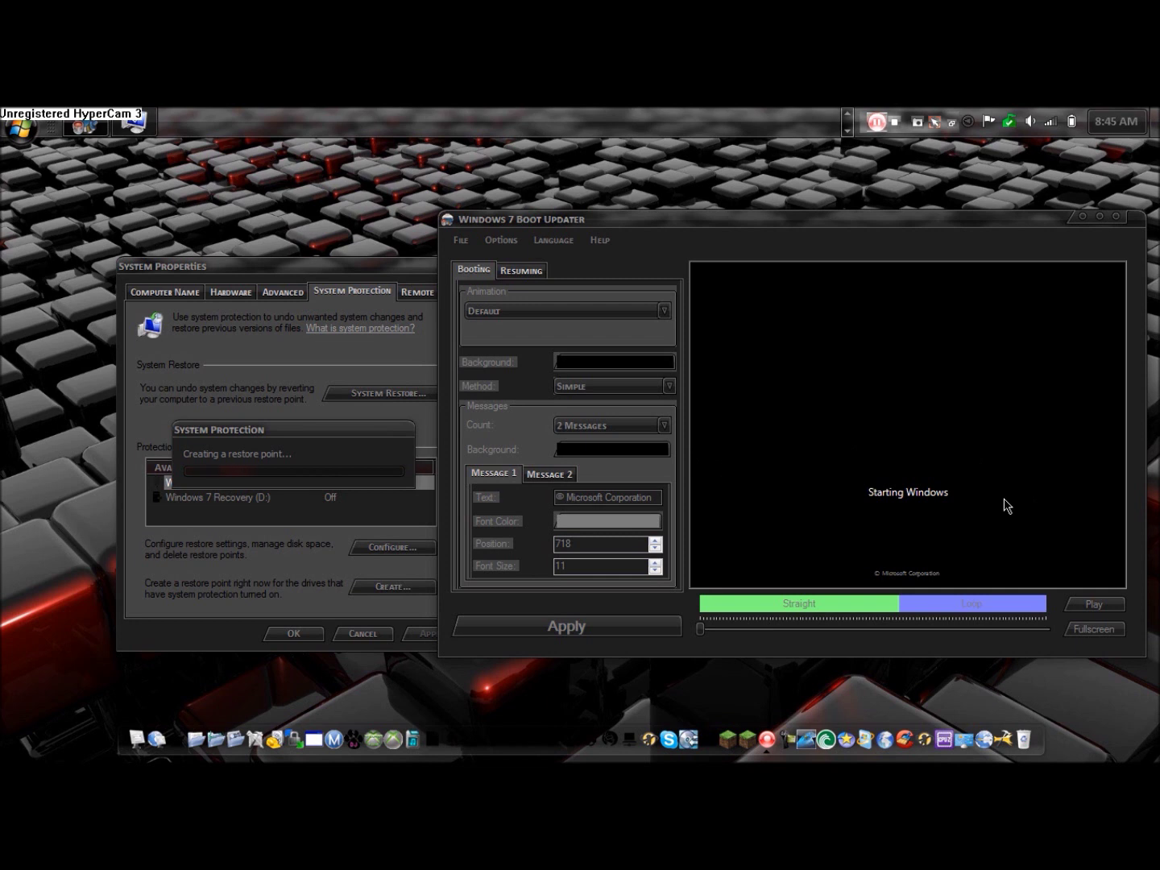
click(403, 468)
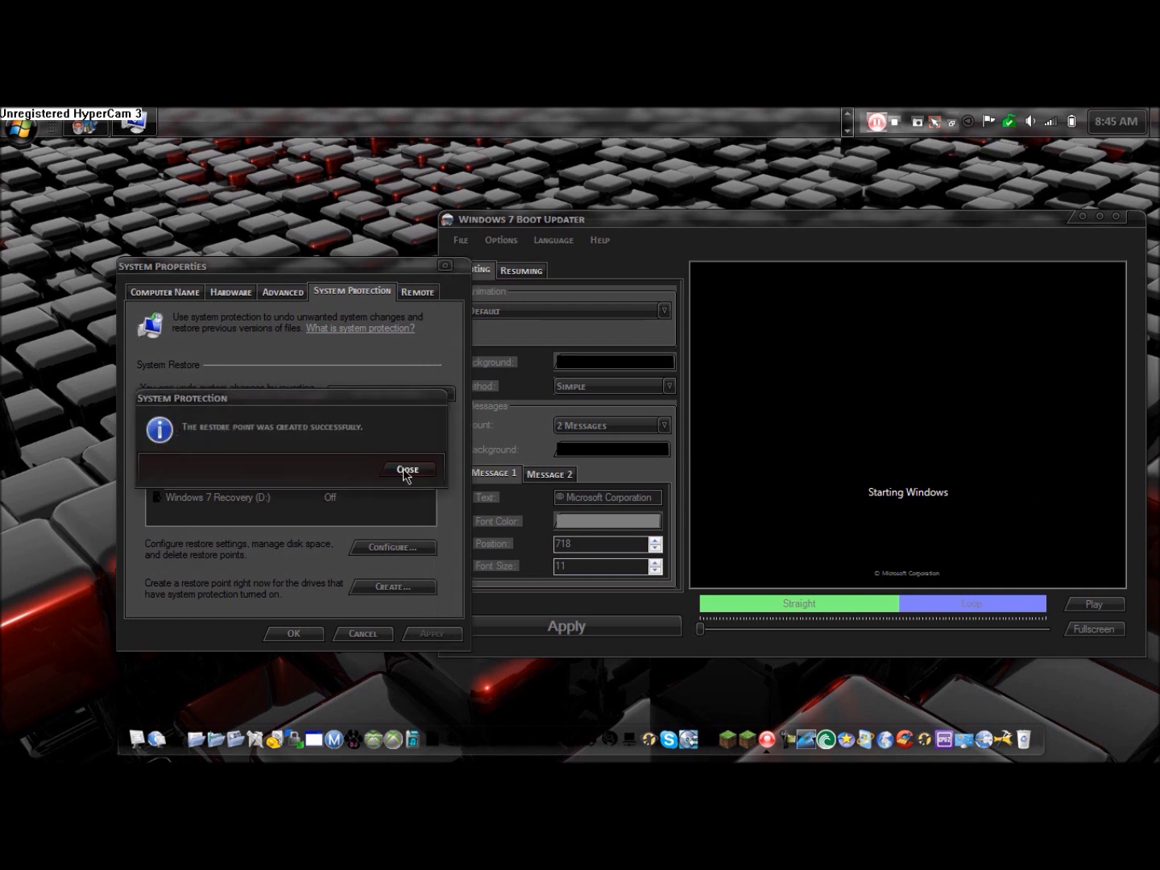
click(293, 633)
drag(652, 222, 454, 233)
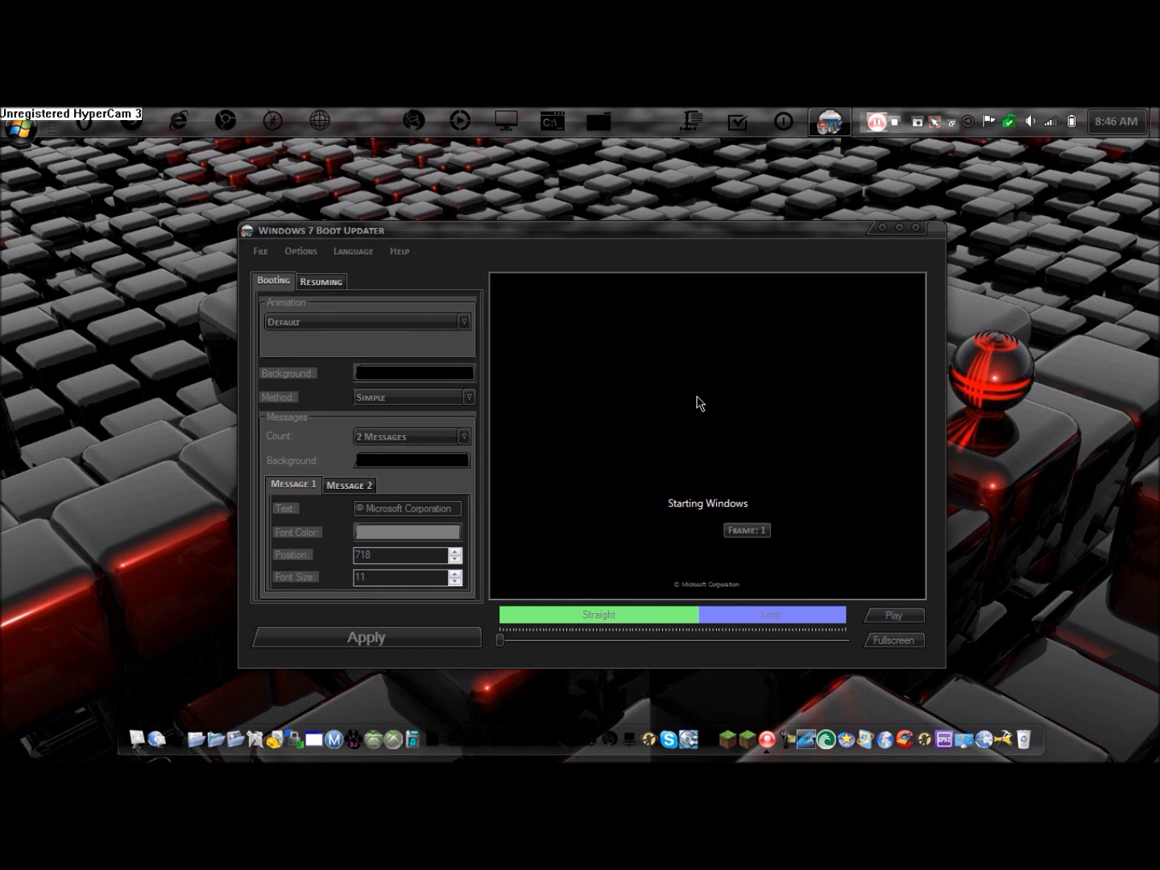
click(317, 323)
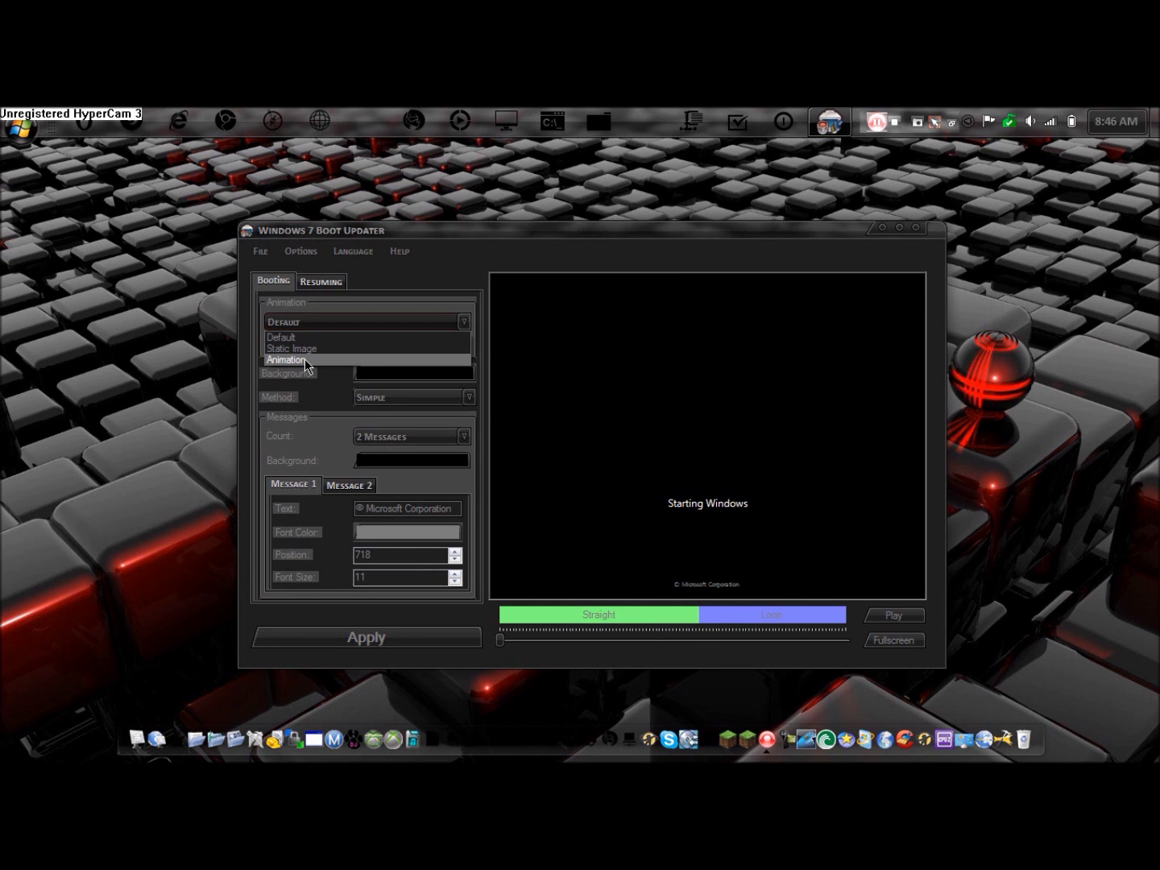
click(305, 359)
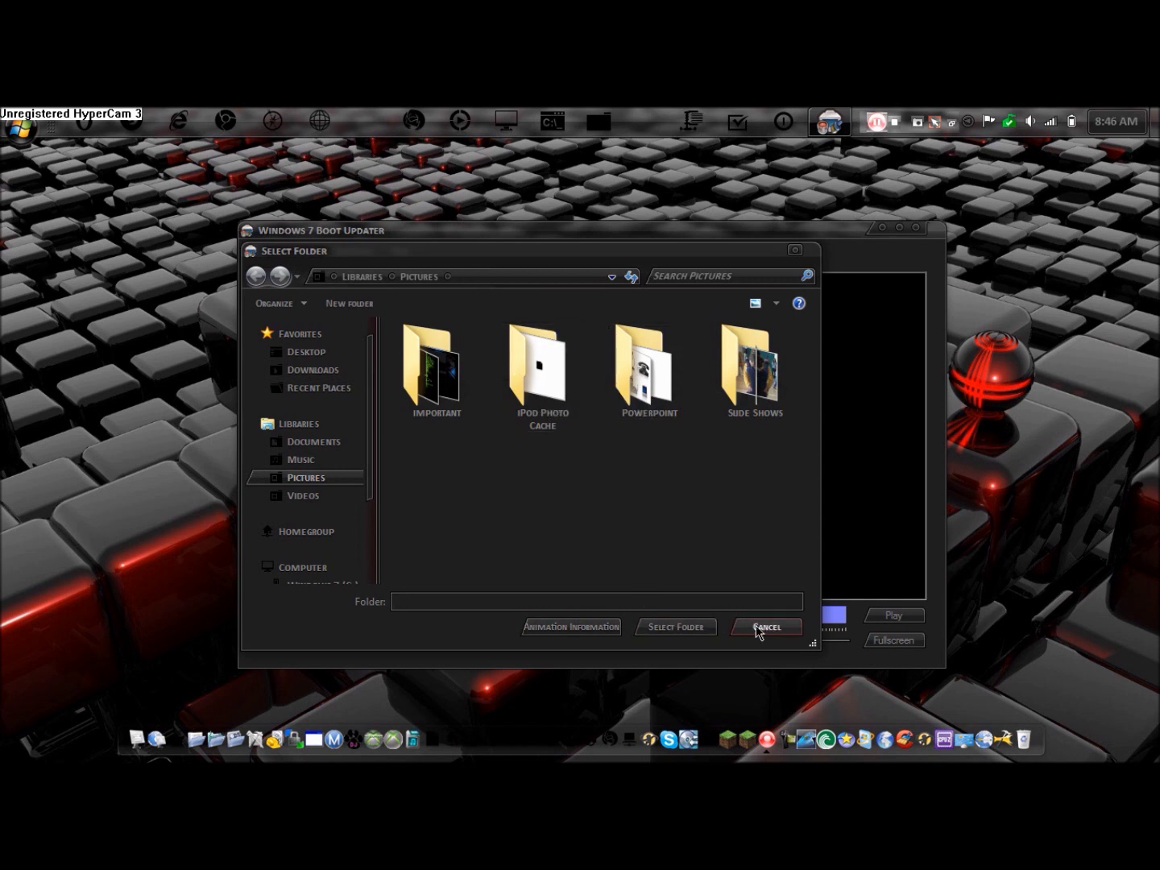
click(586, 625)
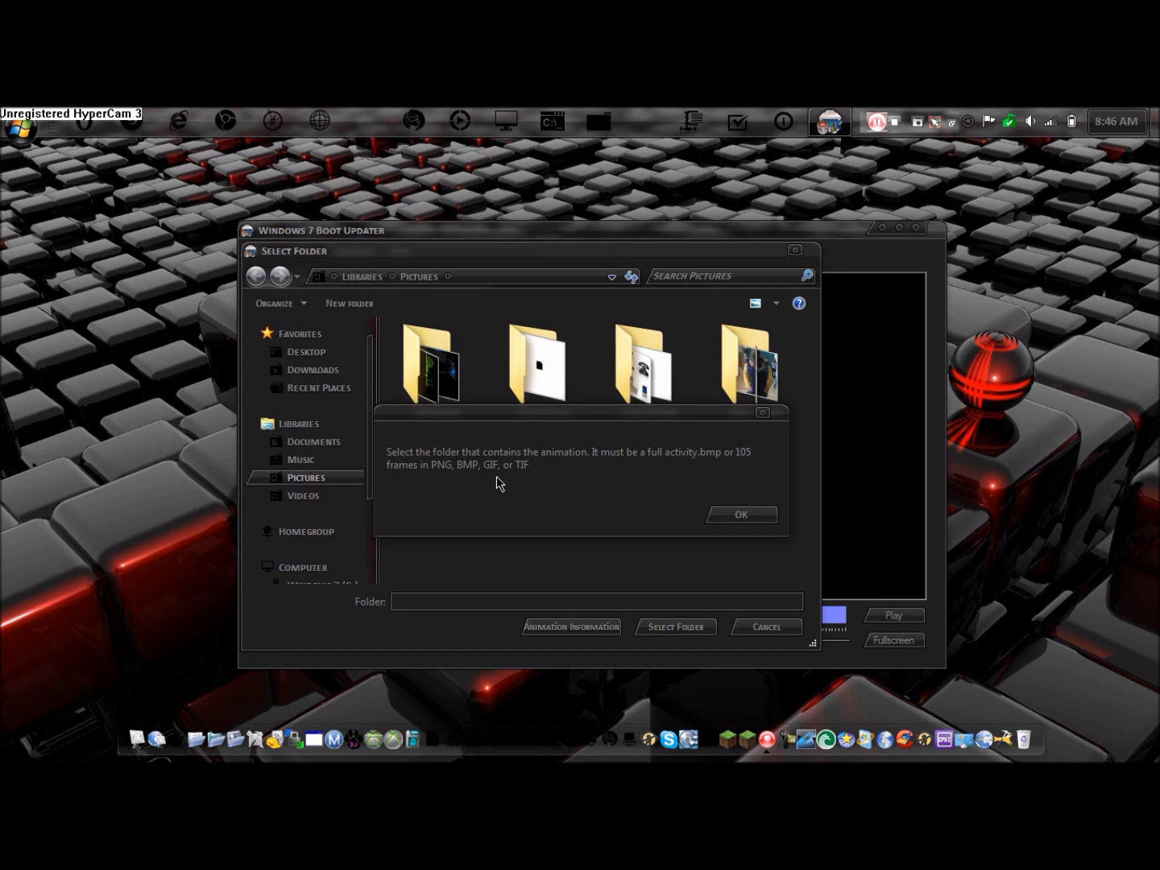
click(764, 520)
click(759, 627)
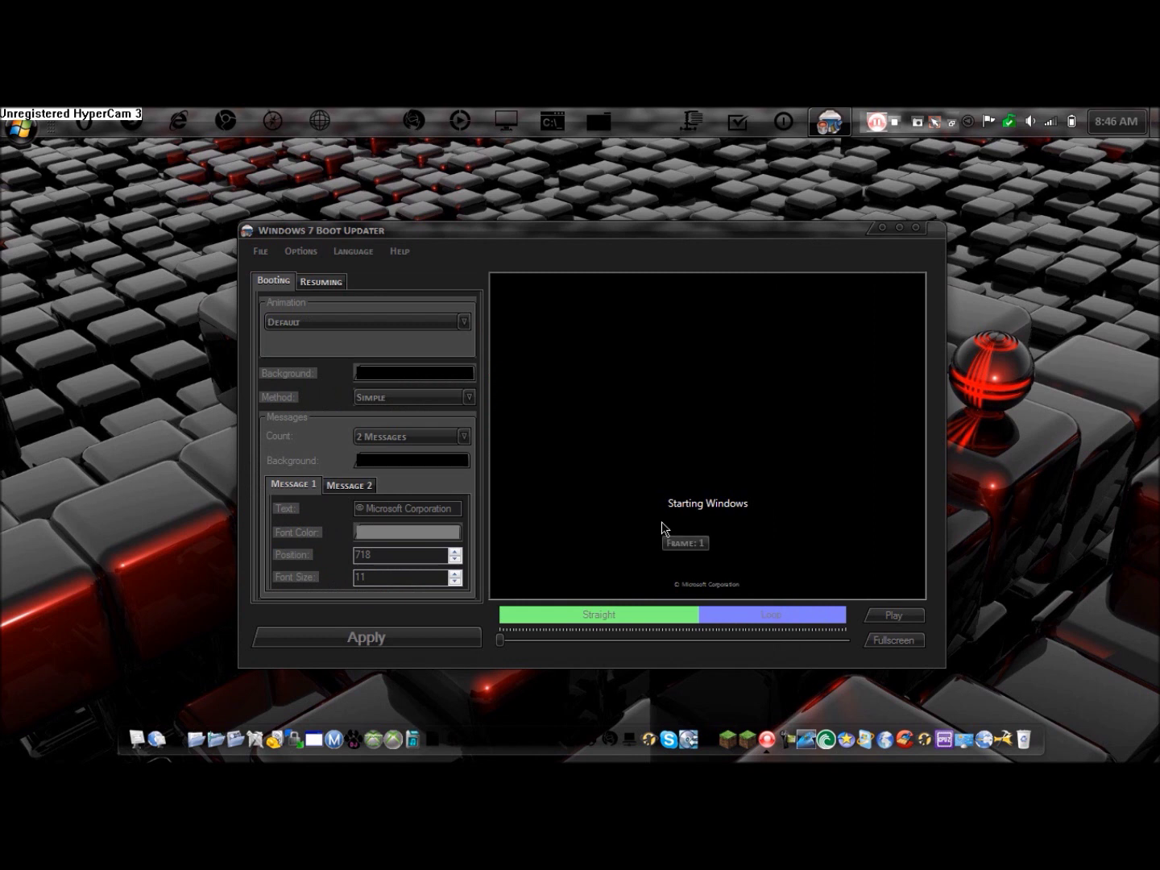
click(454, 322)
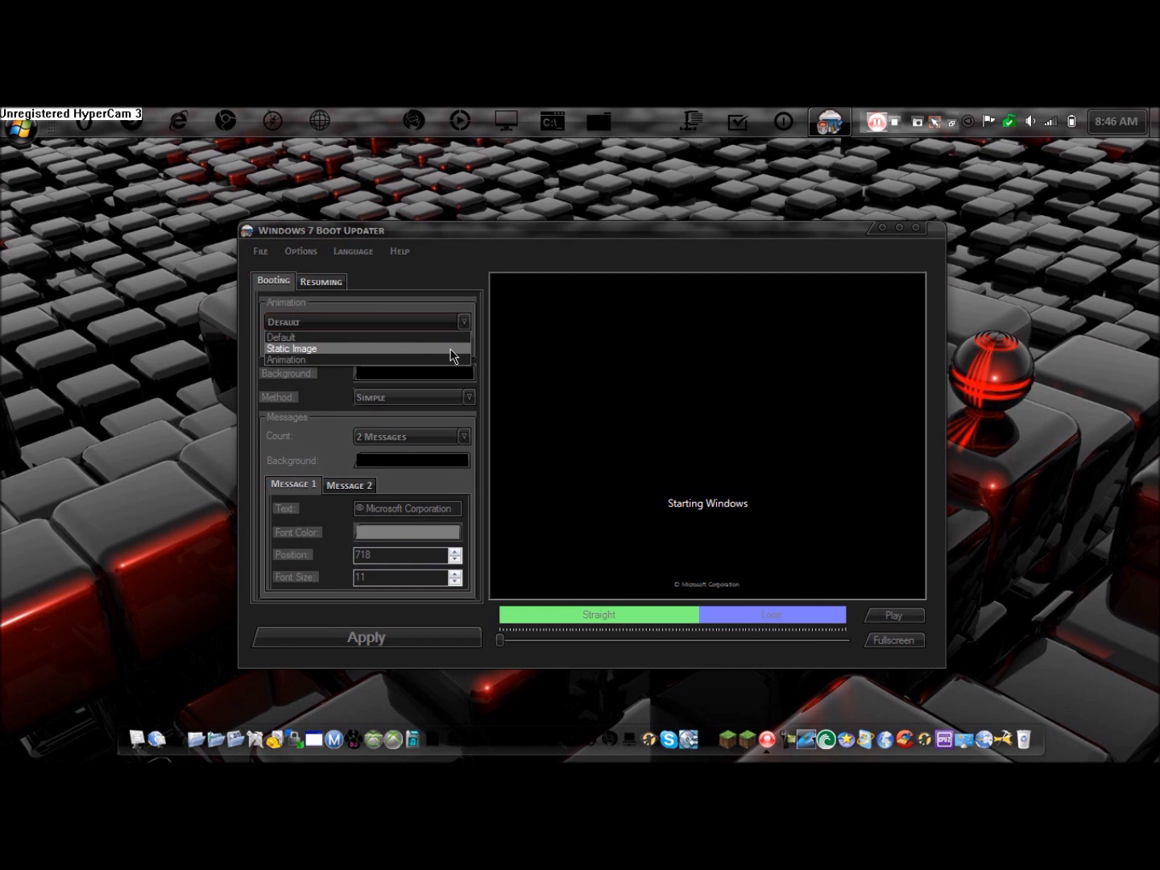
Step: Switch the boot animation to Static Image using the Apple-Windows logo picture from Pictures
click(450, 348)
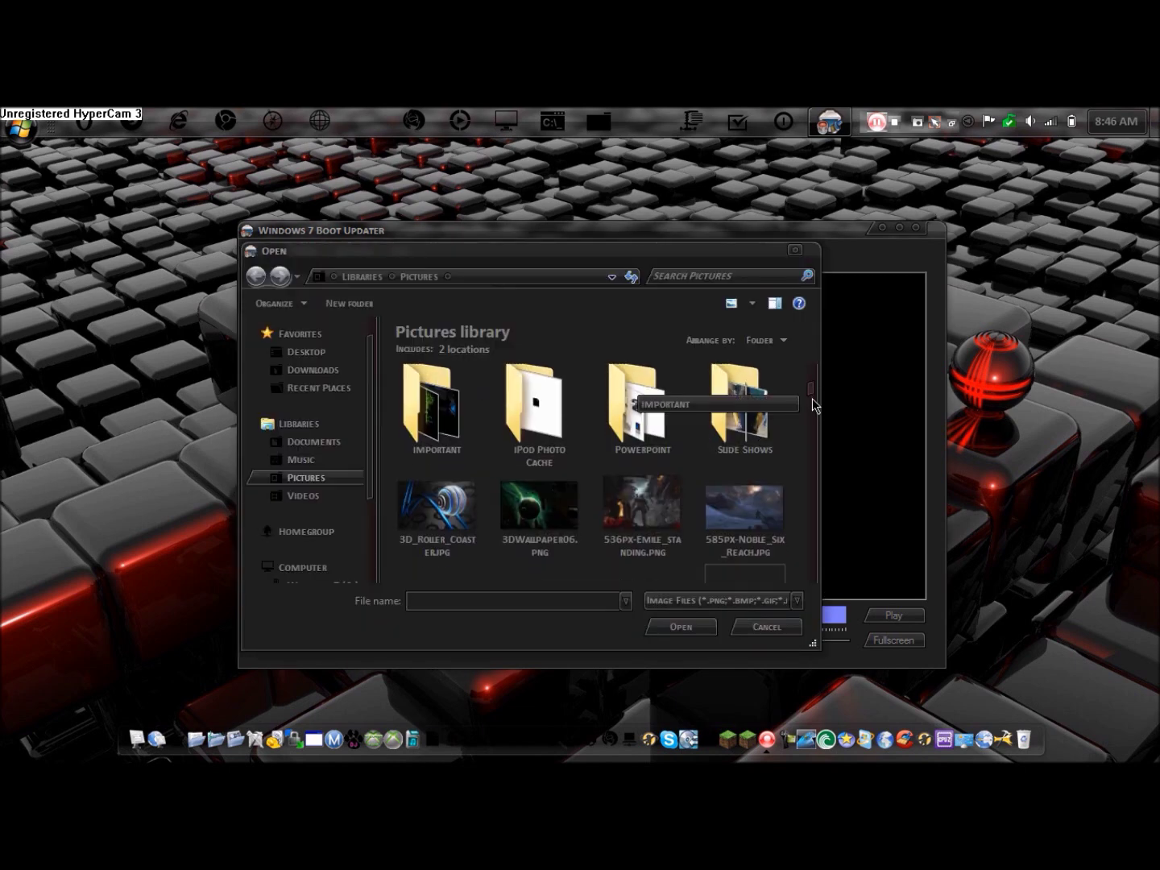
drag(812, 398, 778, 654)
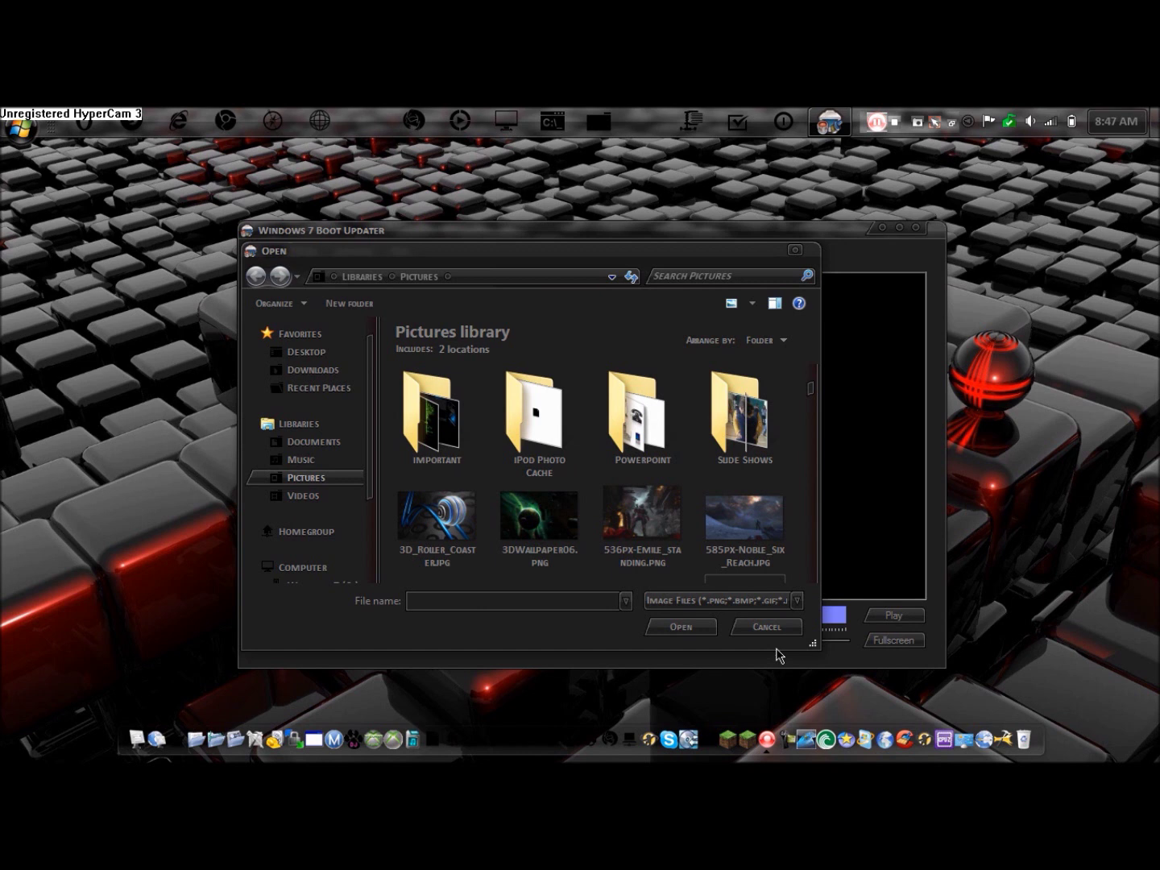
click(764, 627)
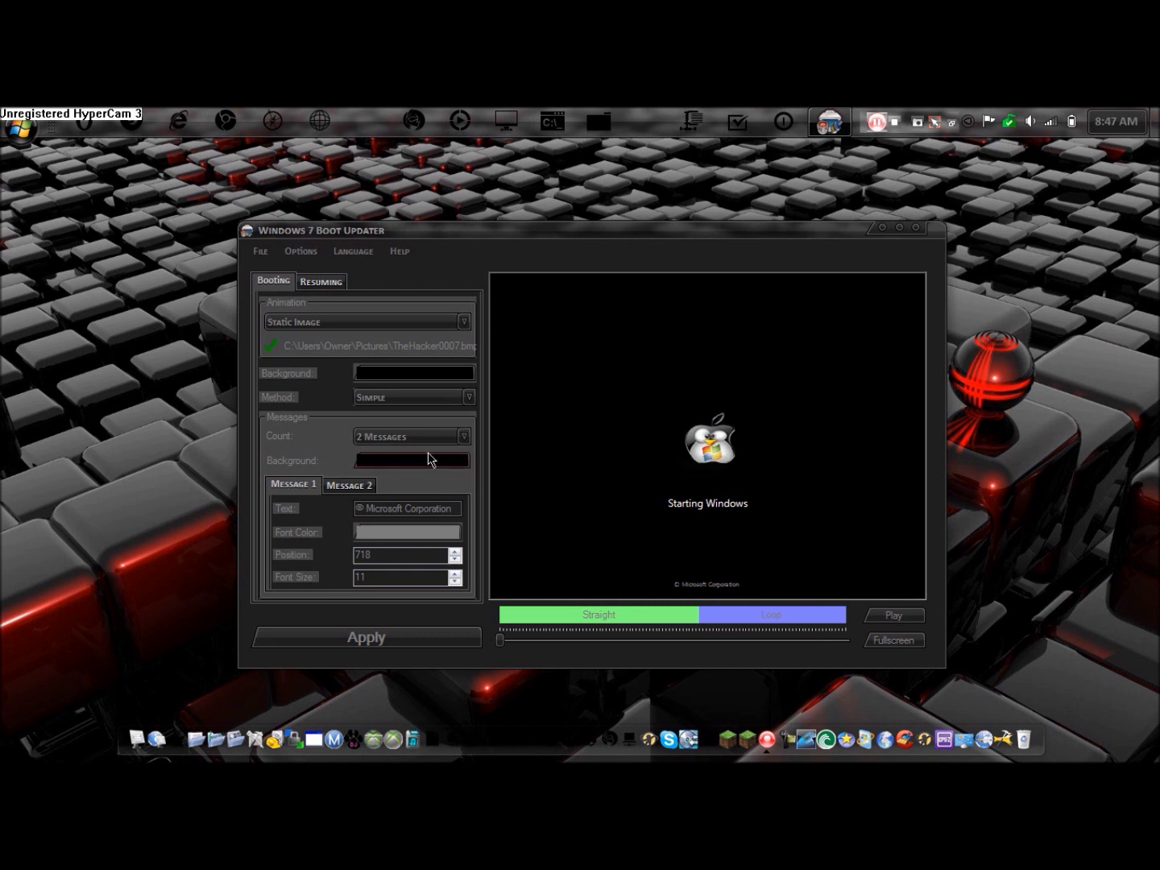
click(423, 397)
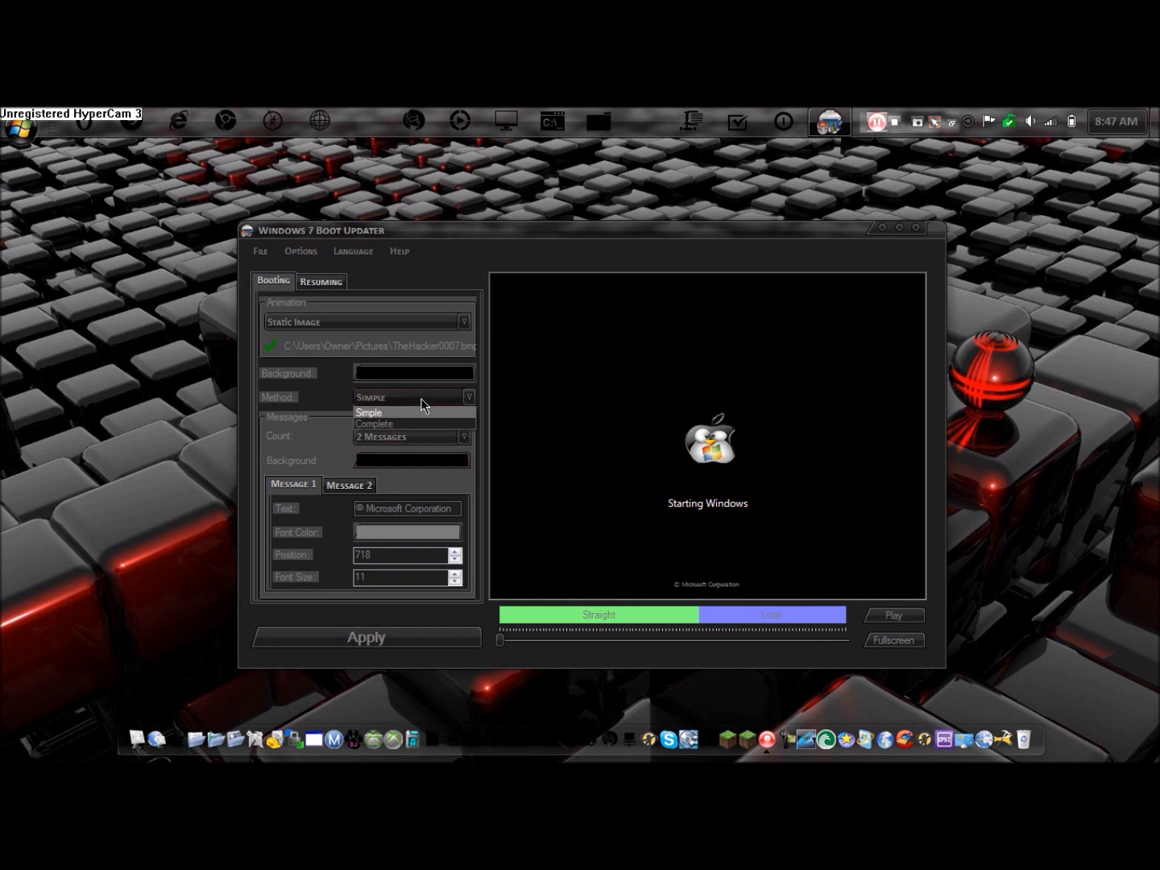
click(429, 411)
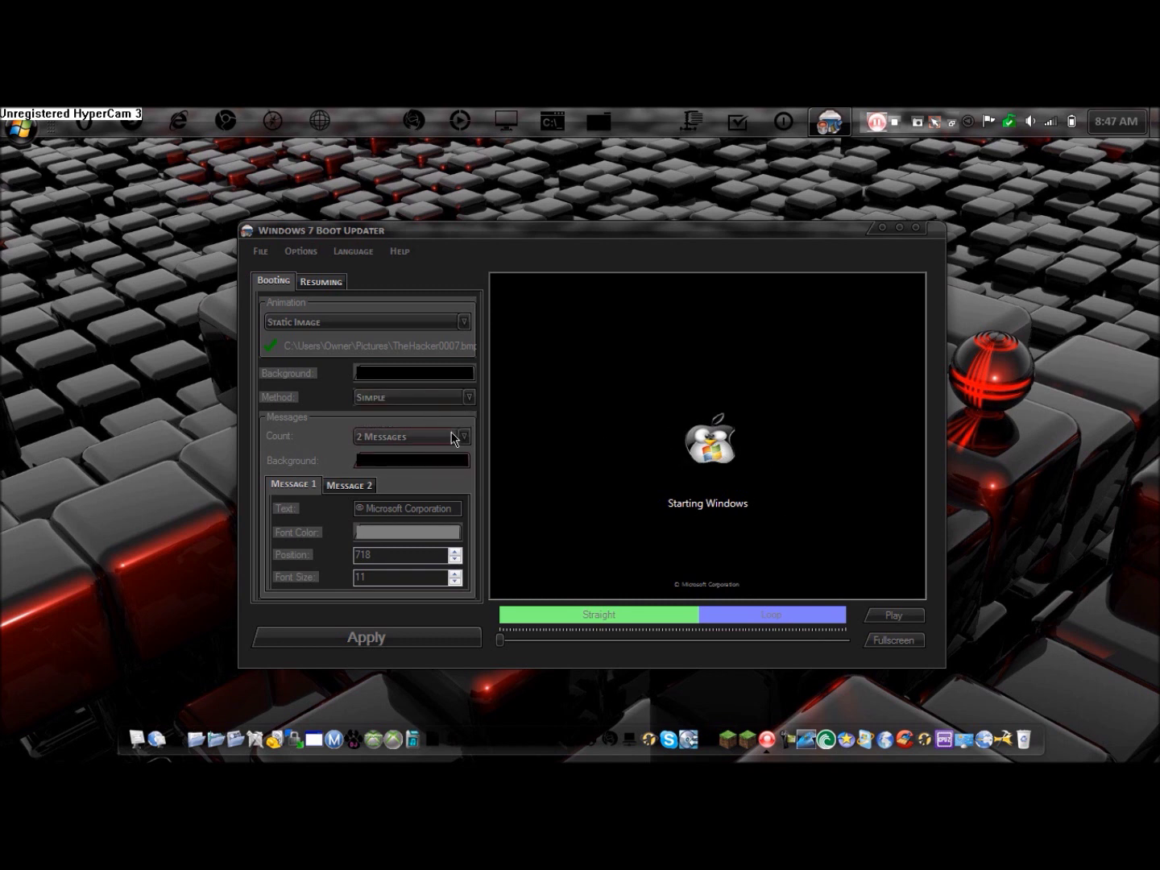
click(451, 433)
click(453, 463)
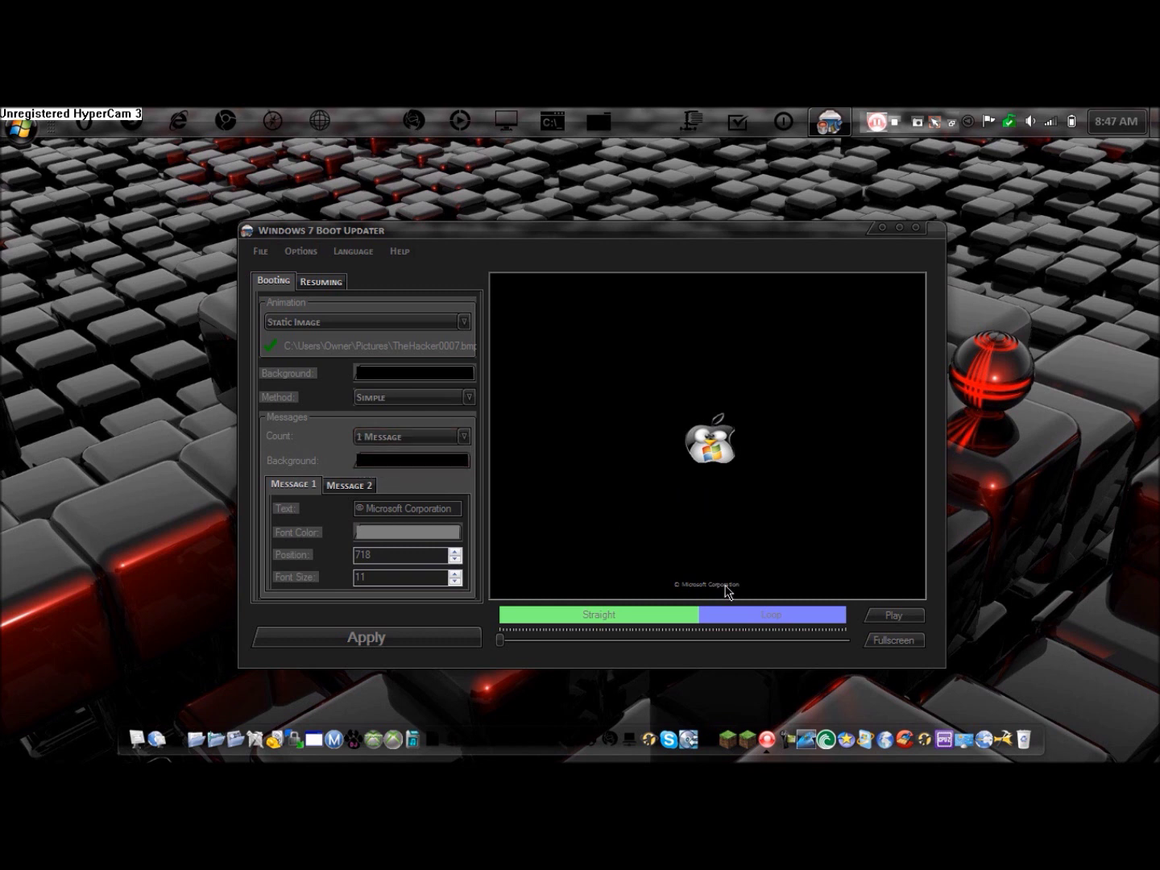
click(403, 438)
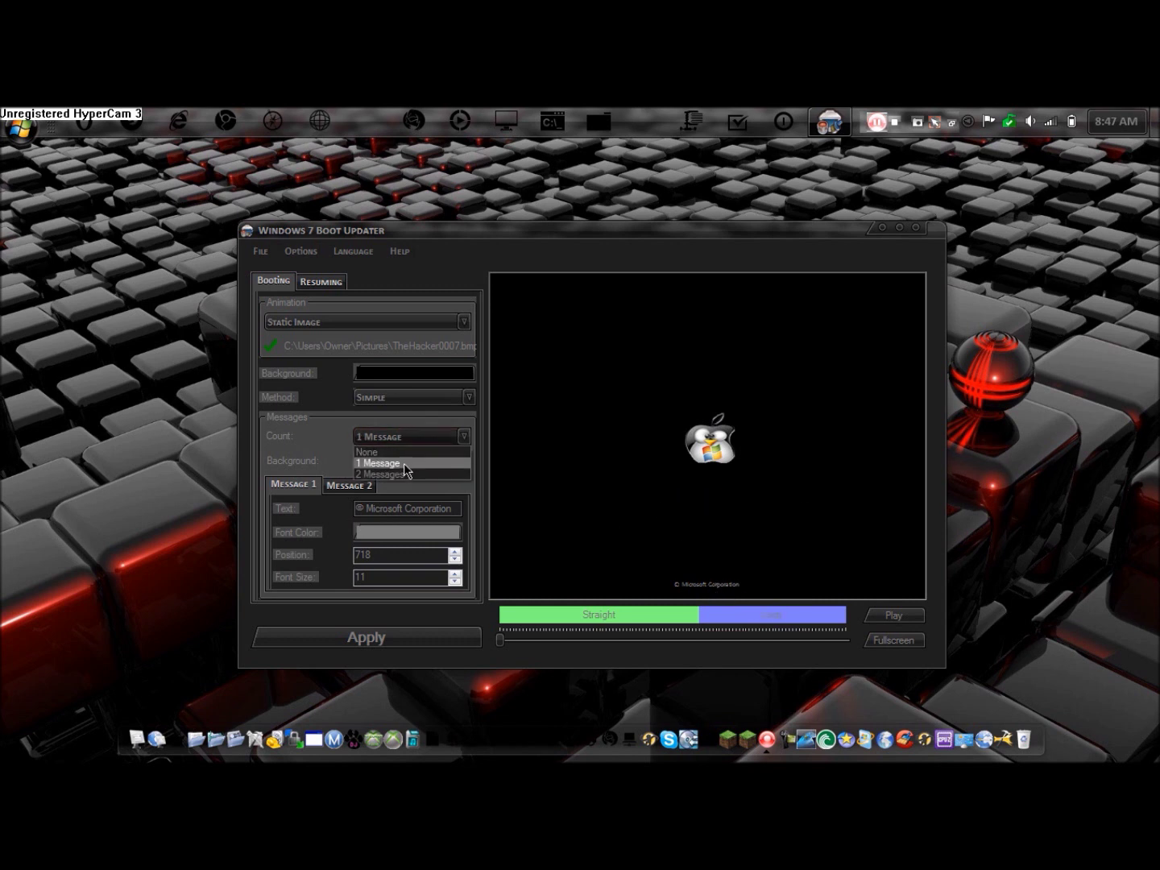
click(408, 453)
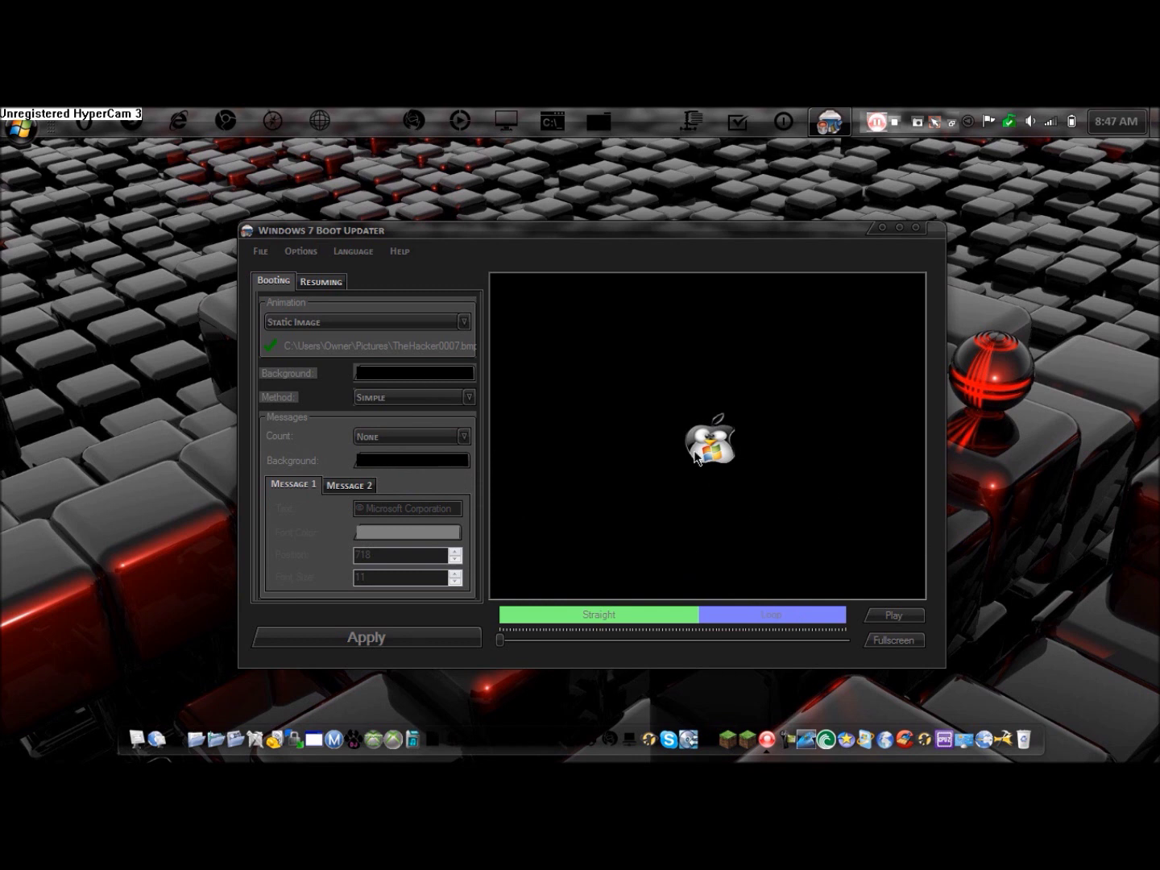
click(407, 437)
click(416, 471)
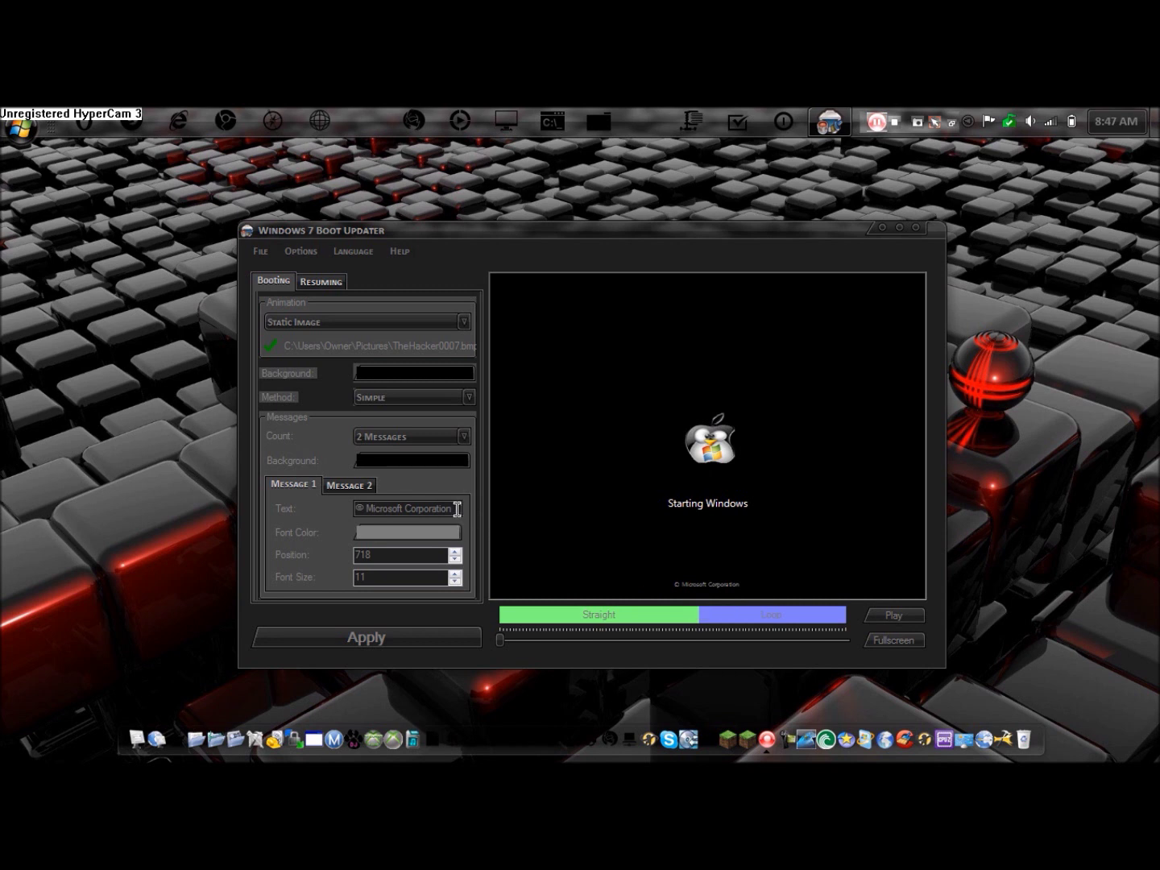
drag(459, 509, 367, 508)
Step: Replace the copyright with the owner's name and 'Windows' in the starting message with the PC's name
key(BackSpace)
text(TheHacker0007)
click(345, 486)
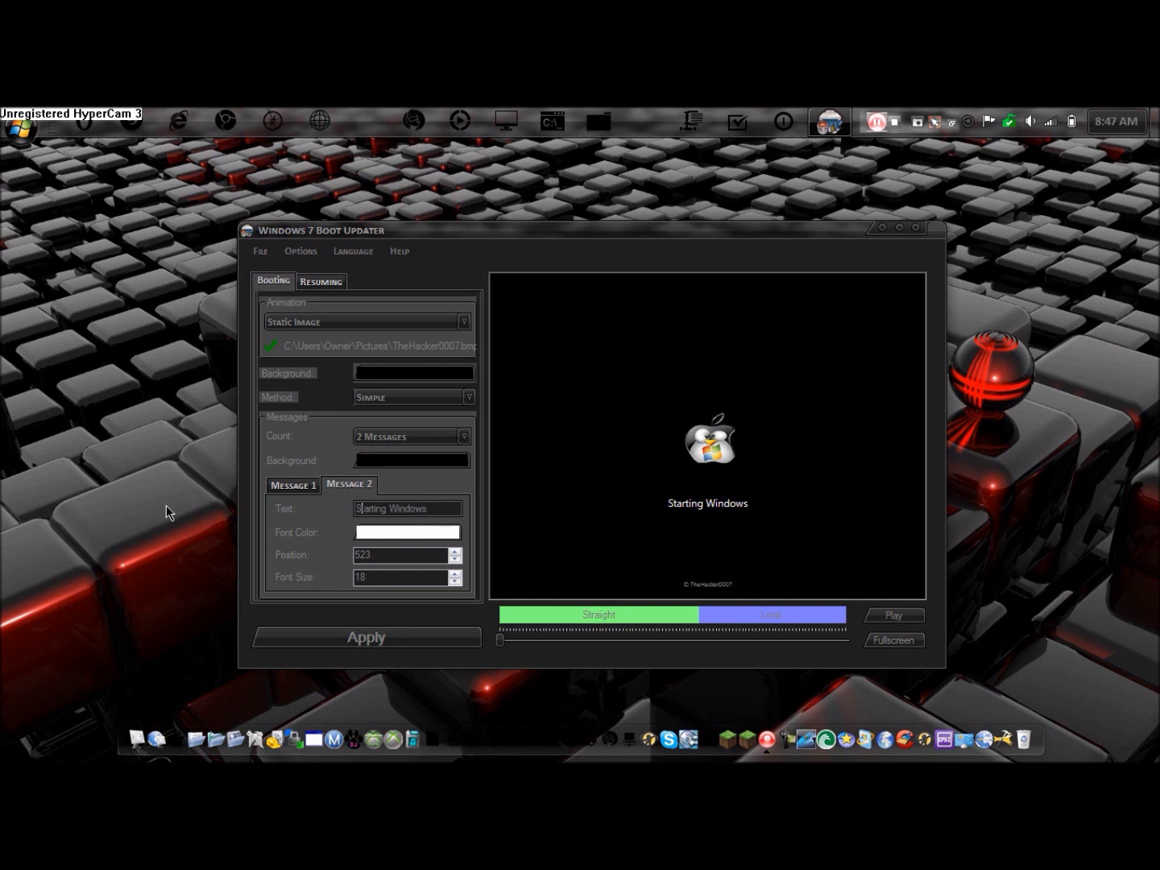
key(Delete)
key(Delete)
key(Delete)
key(Delete)
key(Delete)
key(Delete)
key(Delete)
key(Delete)
text(TheHacker)
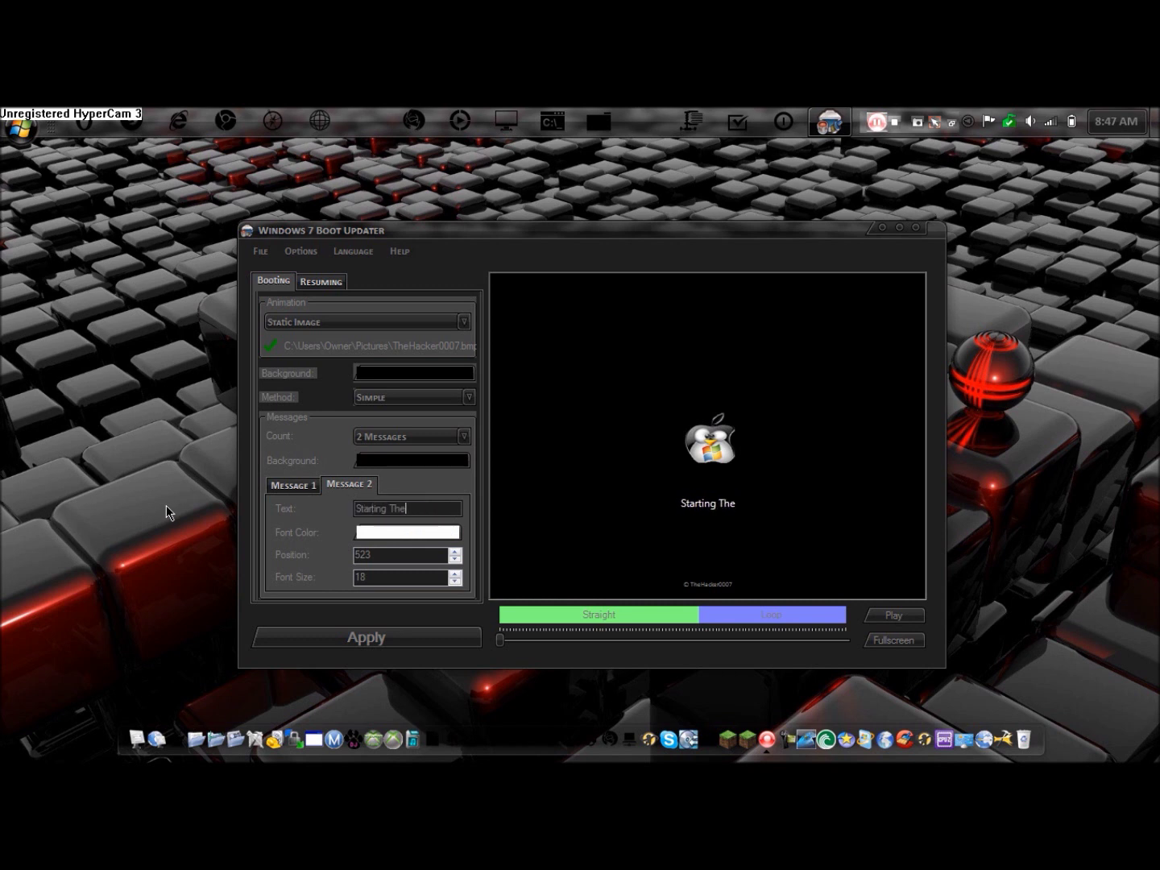
Step: Keep the starting message text white and bring up the Resuming screen settings
click(407, 533)
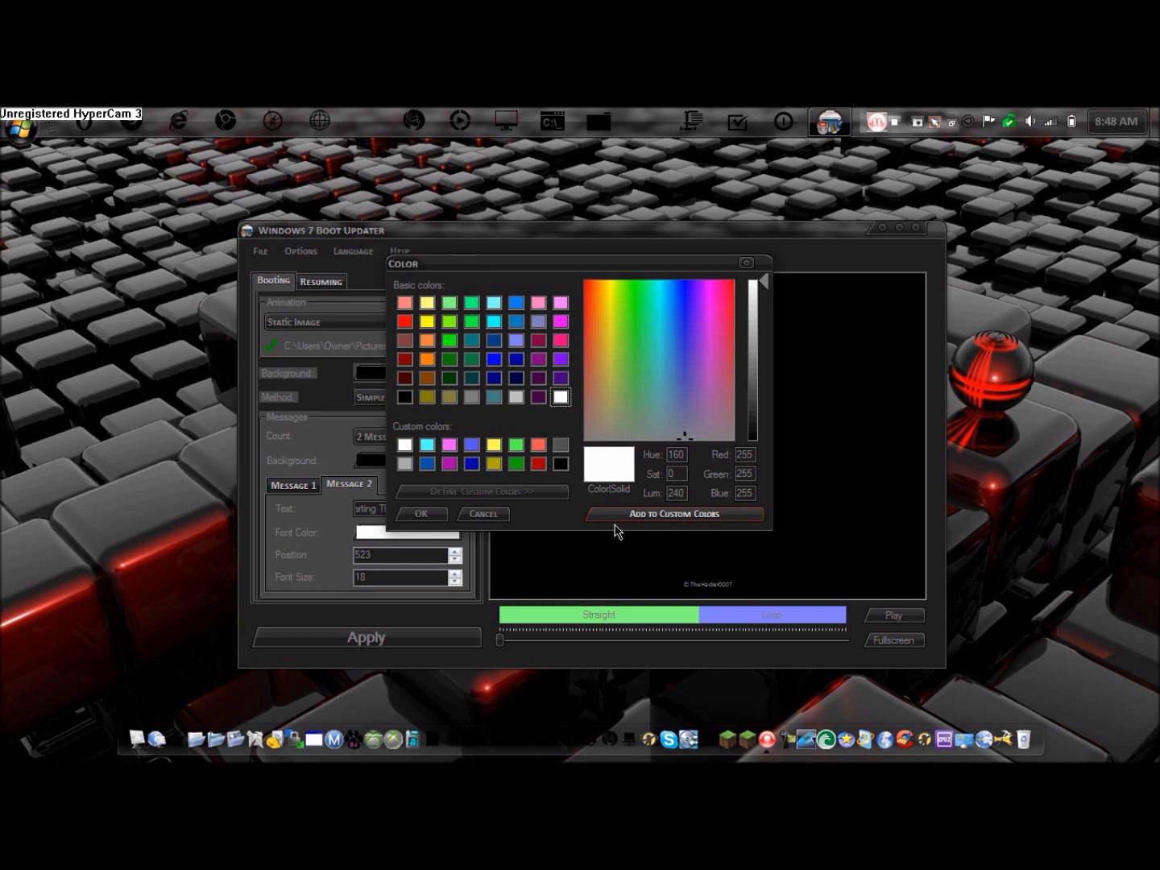
key(Return)
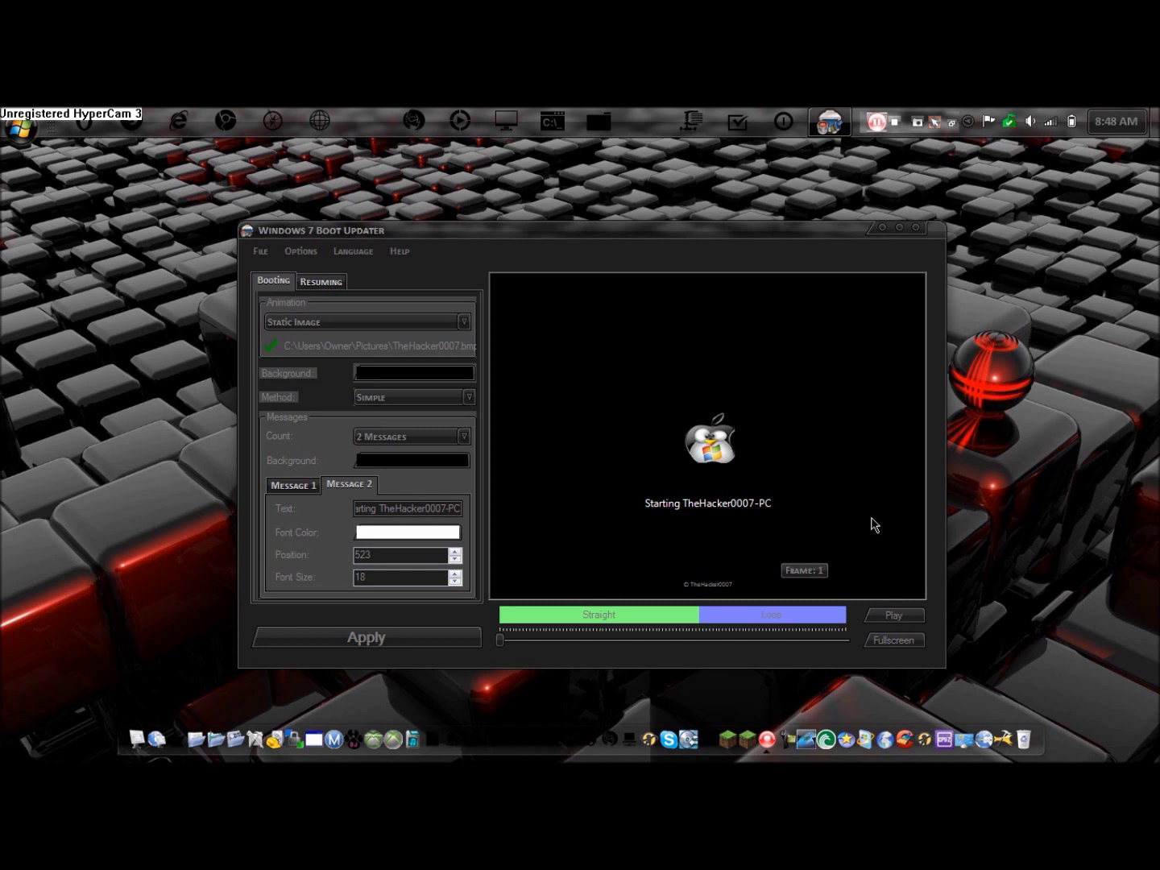
click(328, 287)
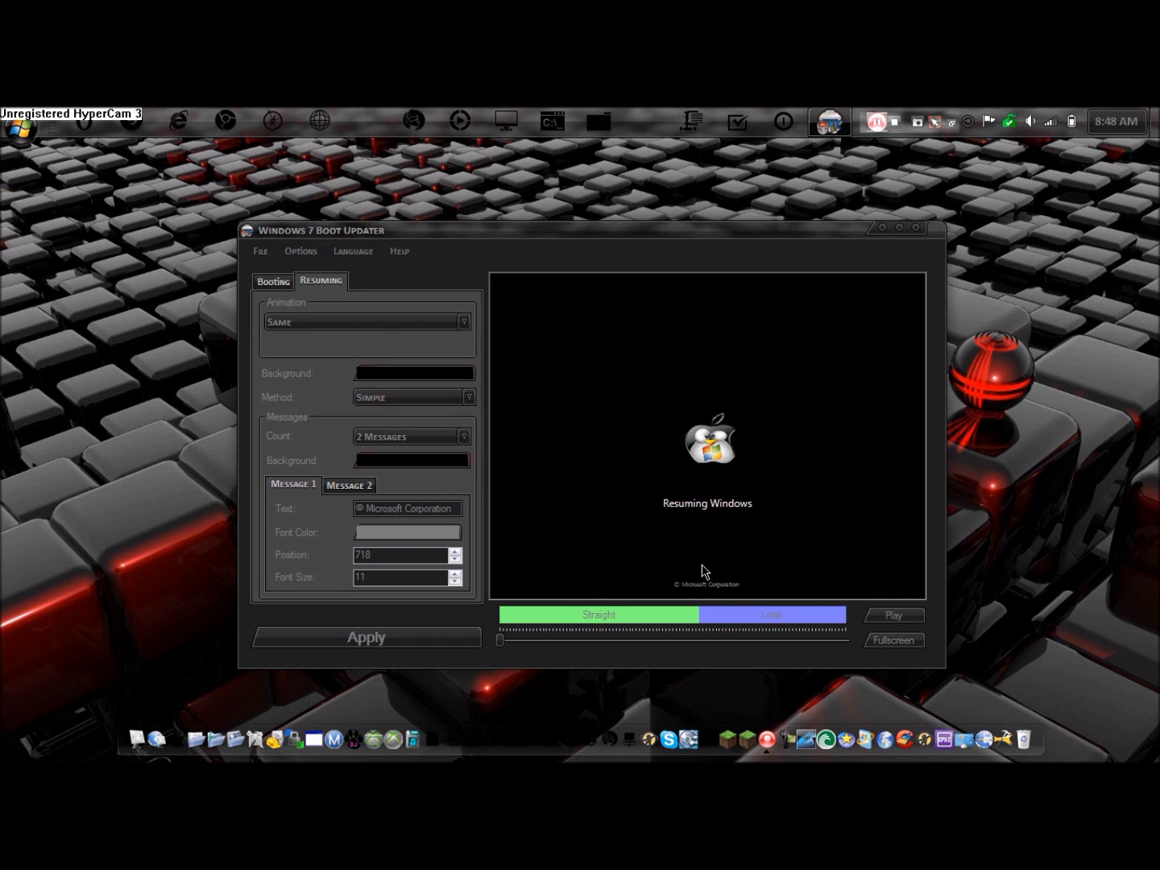
Step: Replace the resume screen's Microsoft Corporation copyright with the owner's name
drag(460, 508, 367, 508)
key(BackSpace)
text(TheHacking00)
key(BackSpace)
key(BackSpace)
key(BackSpace)
key(BackSpace)
key(BackSpace)
key(BackSpace)
text(ker0007)
Step: Change the resume message to 'Resuming' followed by the PC's name, then return to Booting settings
click(343, 485)
drag(456, 509, 273, 503)
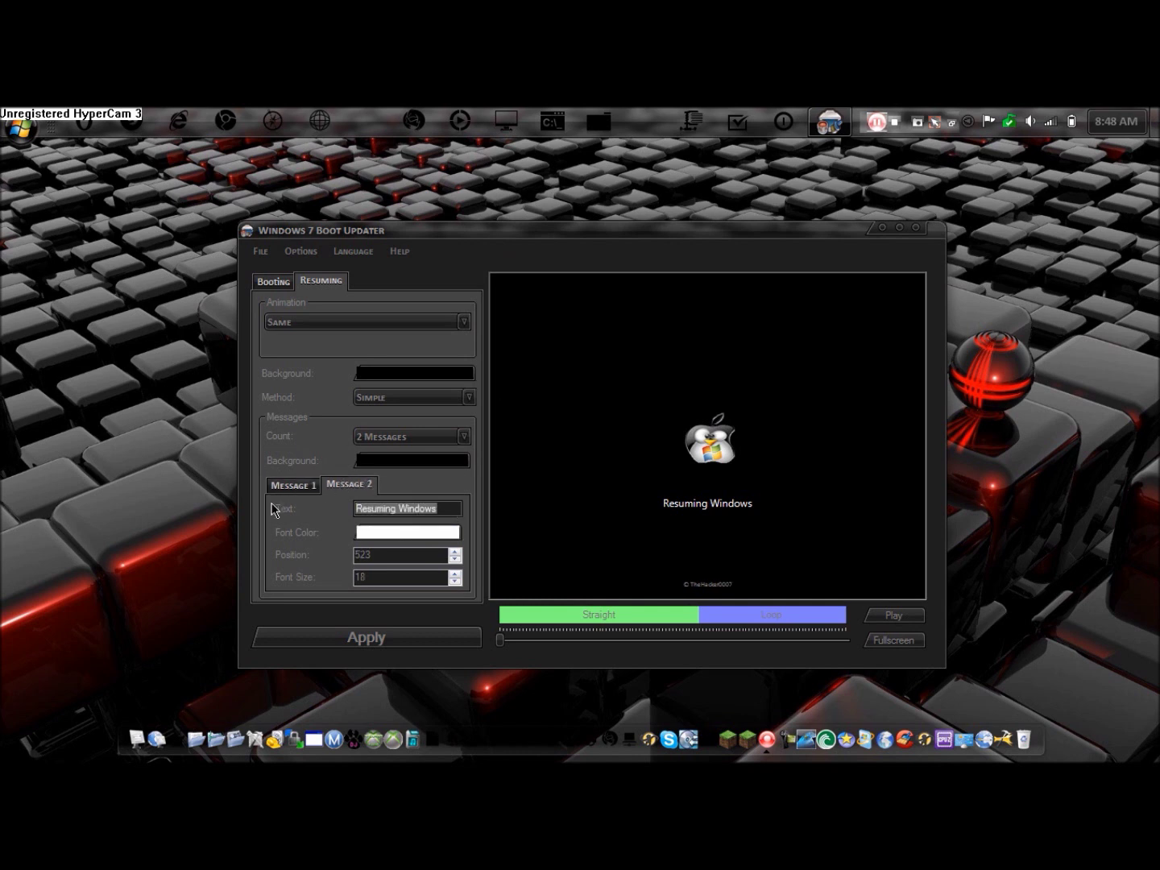
drag(447, 508, 400, 506)
key(BackSpace)
text(The)
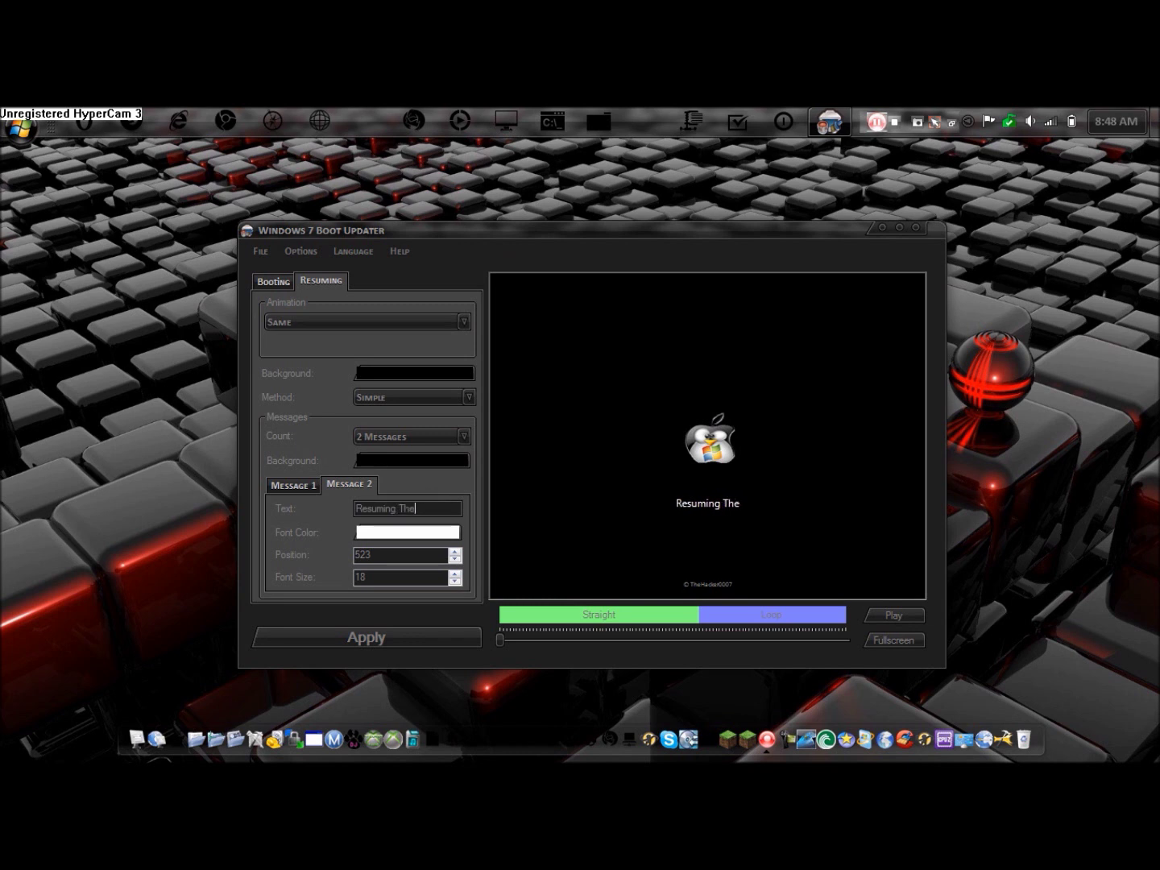
text(Hacker000)
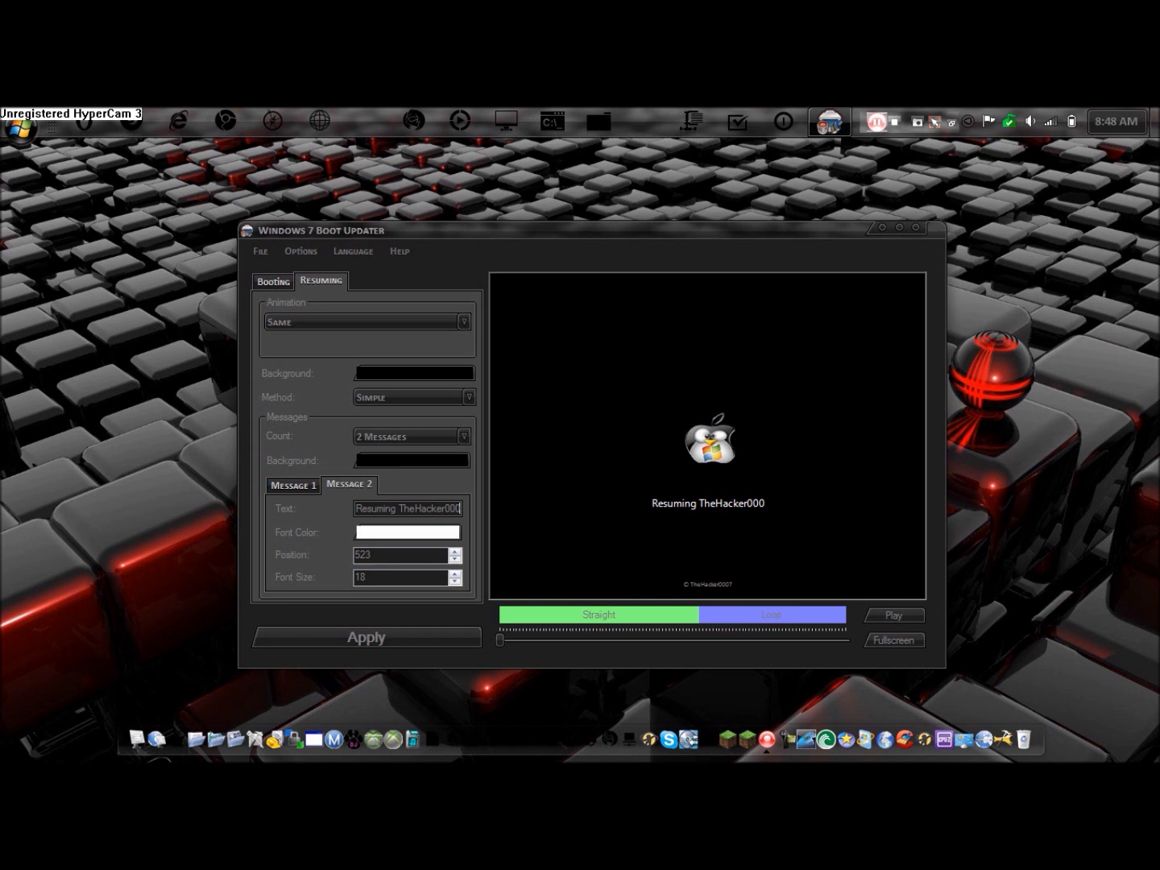
text(7-PC)
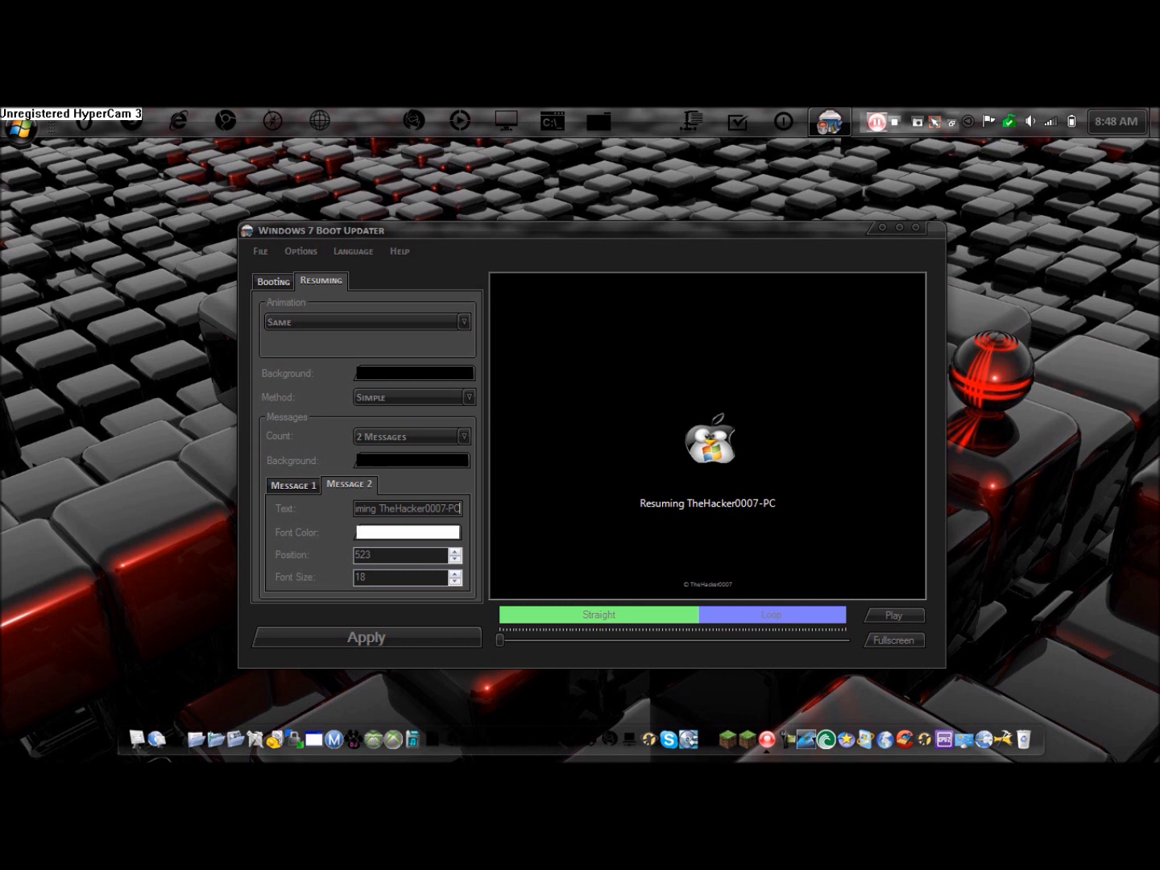
click(273, 285)
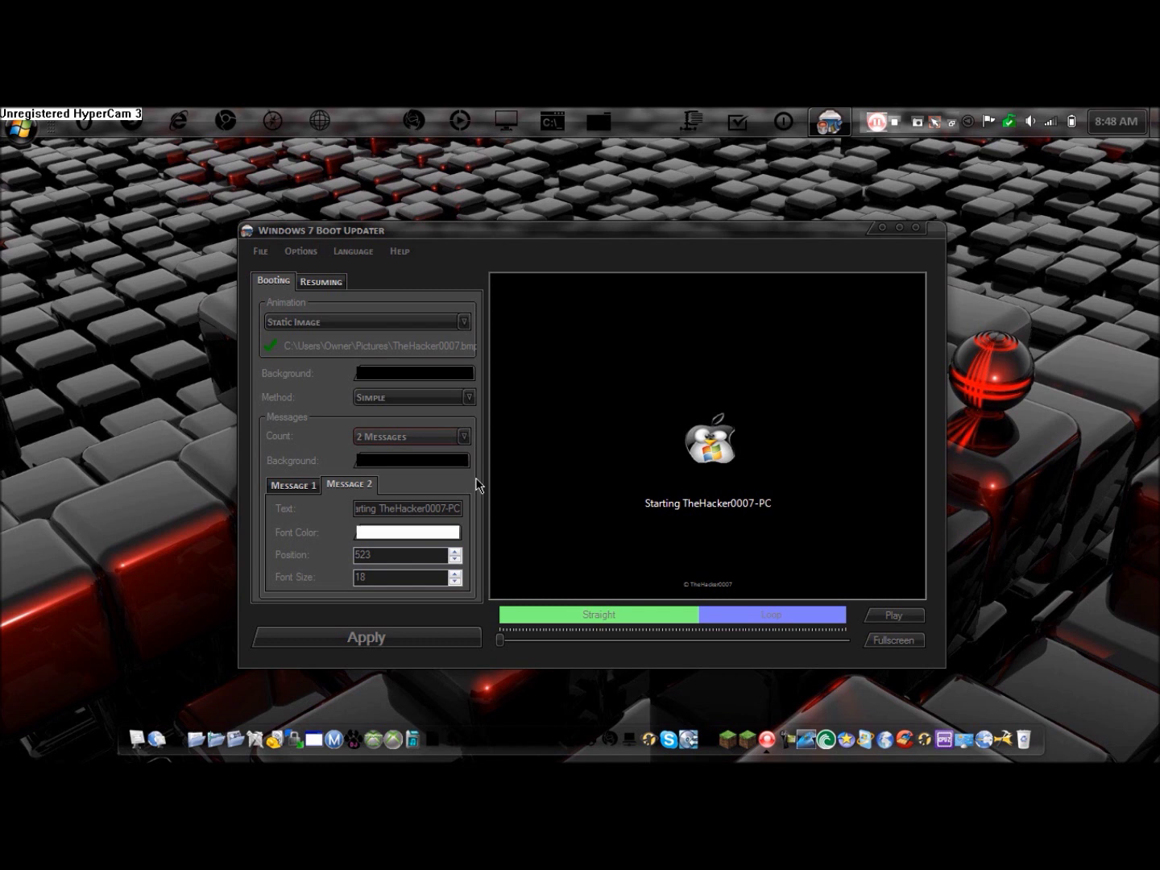
Step: Try the starting message font size, leave it at 18, and review the File and Options menus
click(455, 574)
click(454, 575)
click(455, 573)
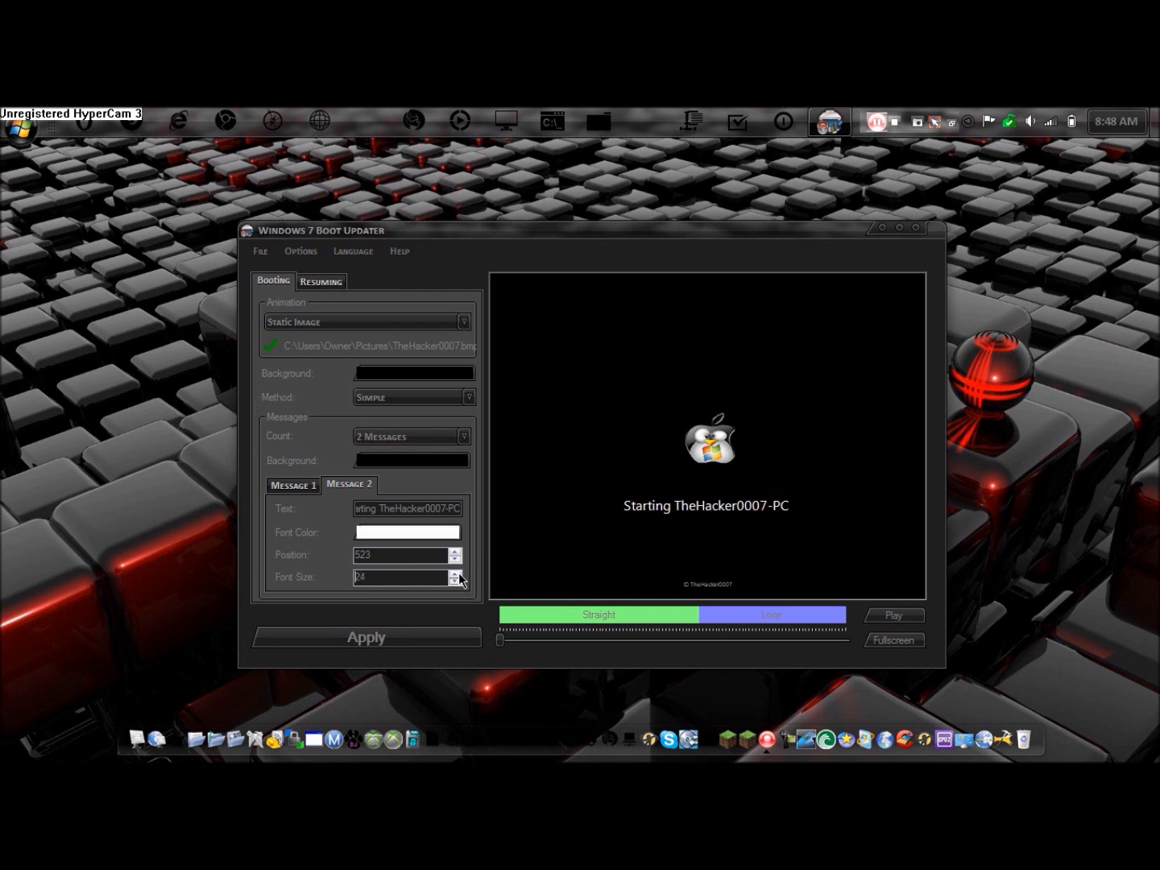
click(455, 583)
click(456, 583)
click(455, 582)
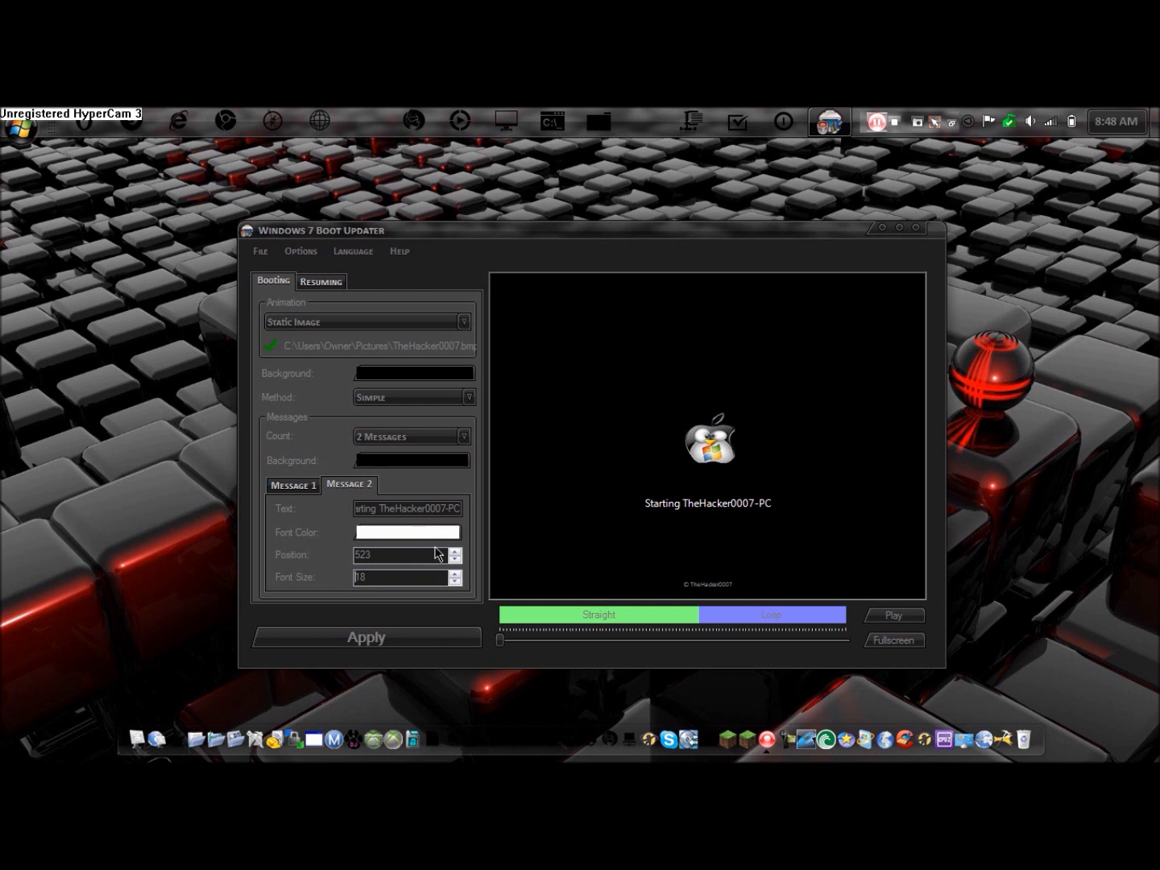
click(261, 253)
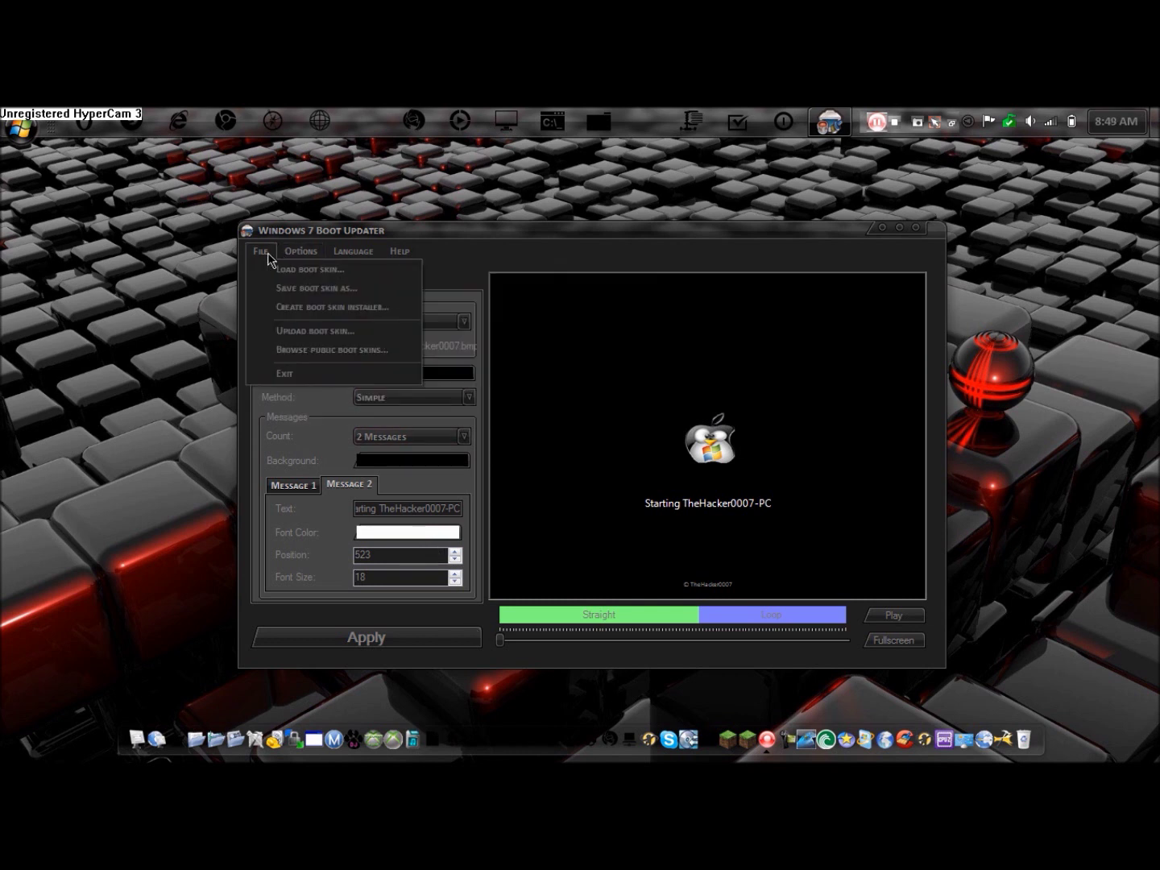
click(348, 229)
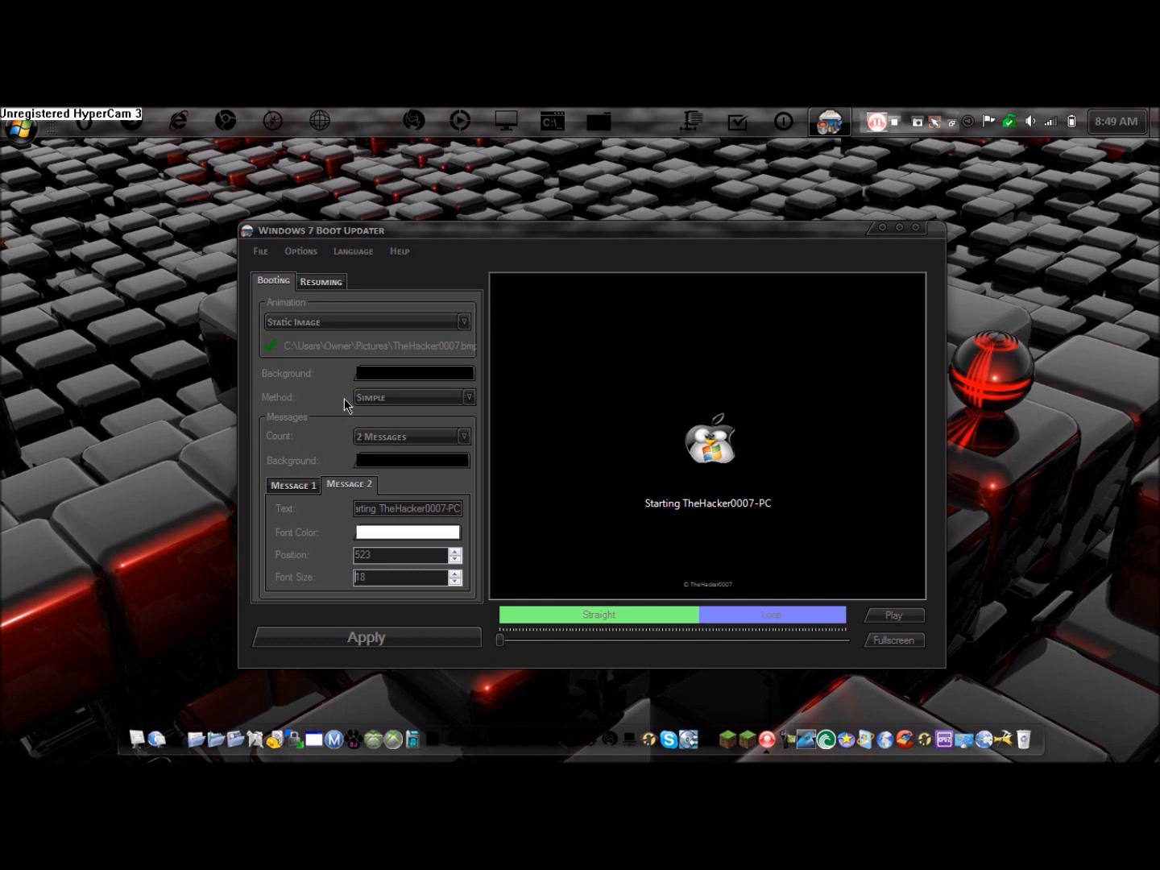
Step: Apply the custom boot and resume screens, updating bootres.dll and bootmgr
click(424, 642)
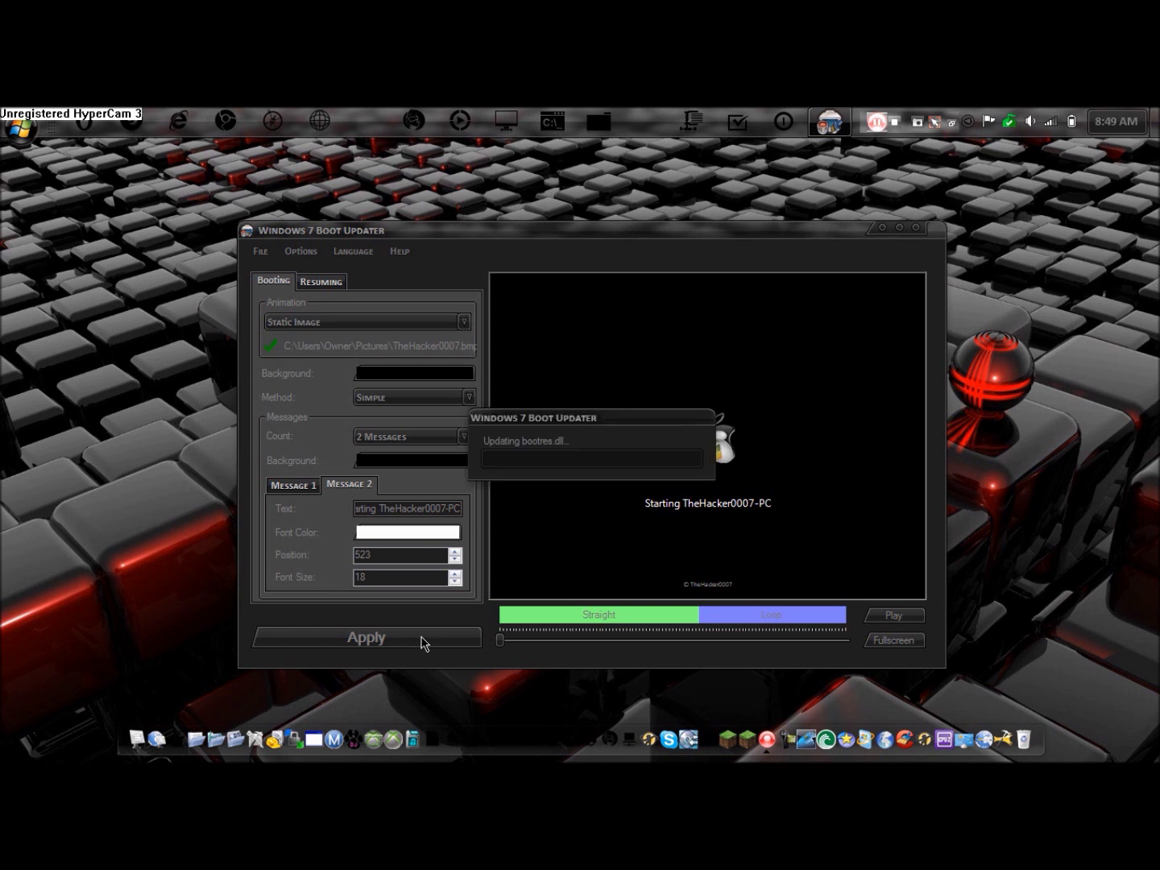